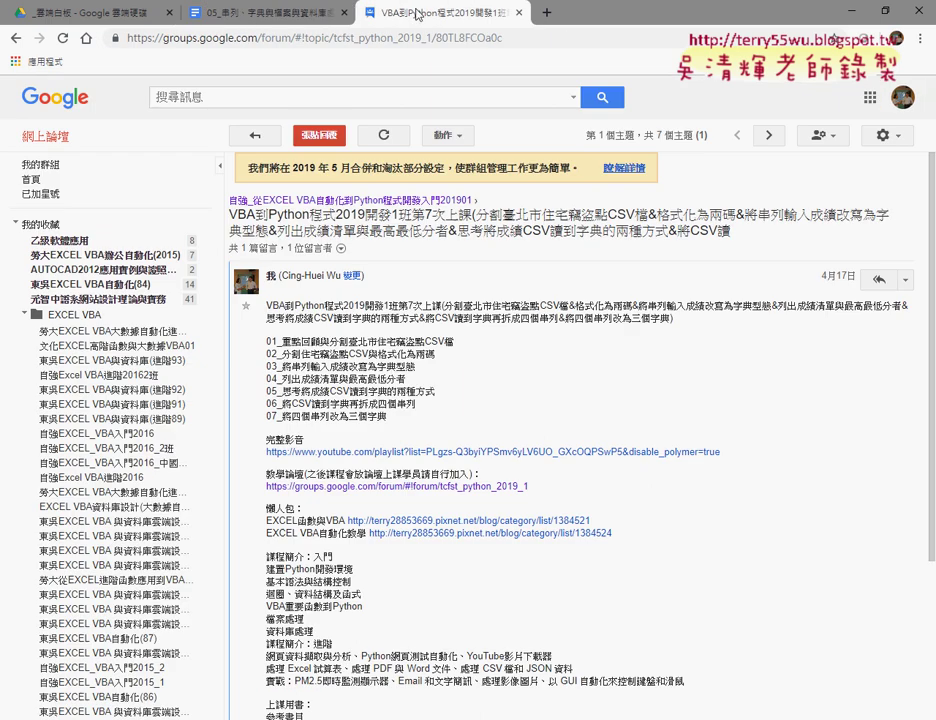
Open the seventh-class lesson topic and highlight its CSV-splitting line and 字典型態
left_click(13, 38)
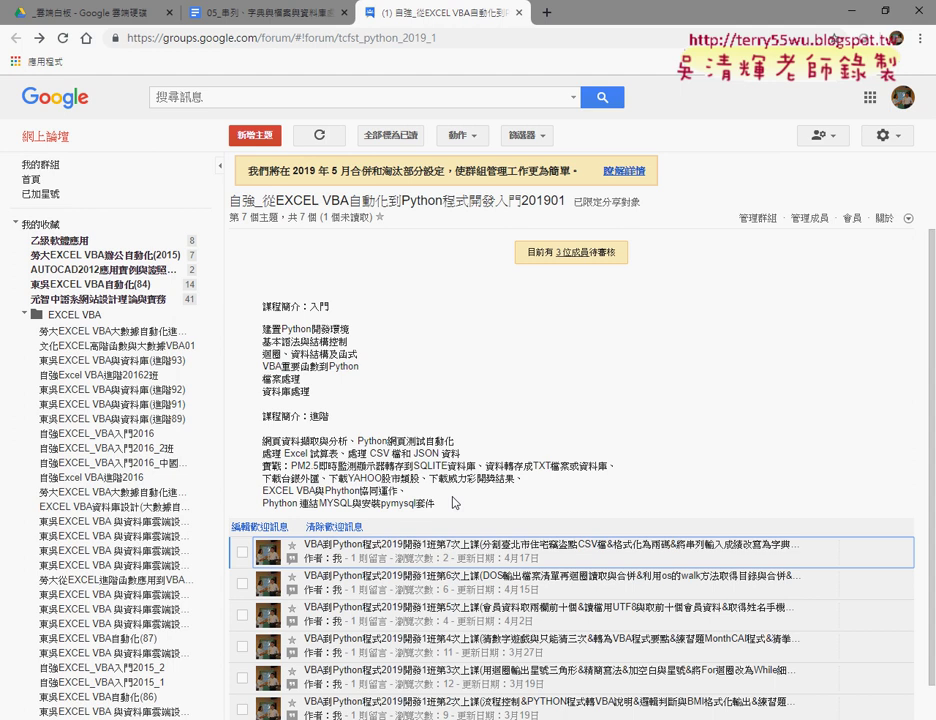
left_click(440, 545)
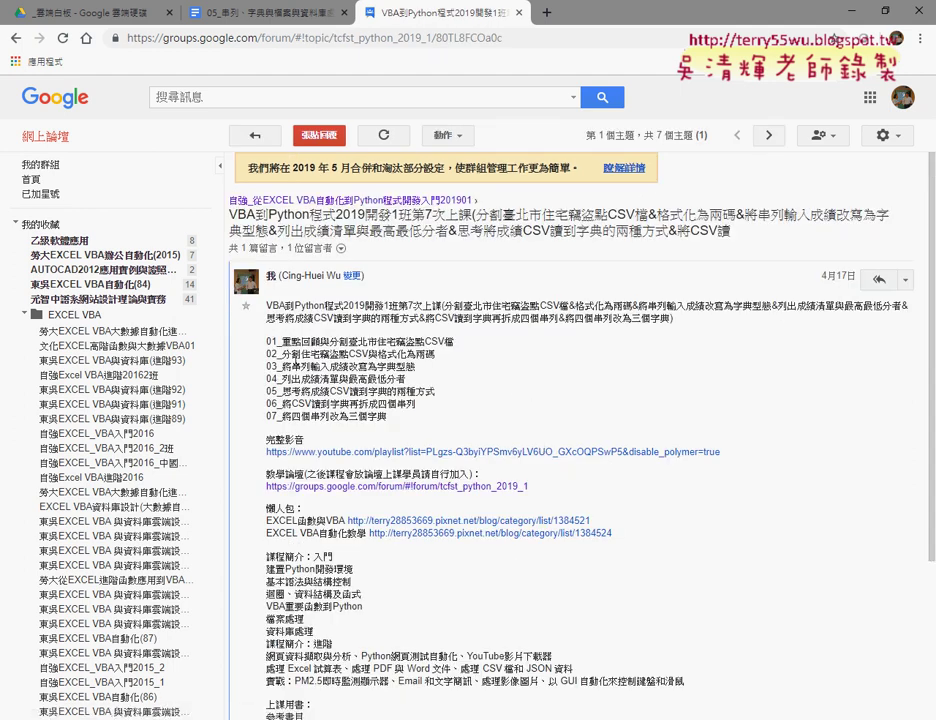
left_click_drag(281, 354, 437, 355)
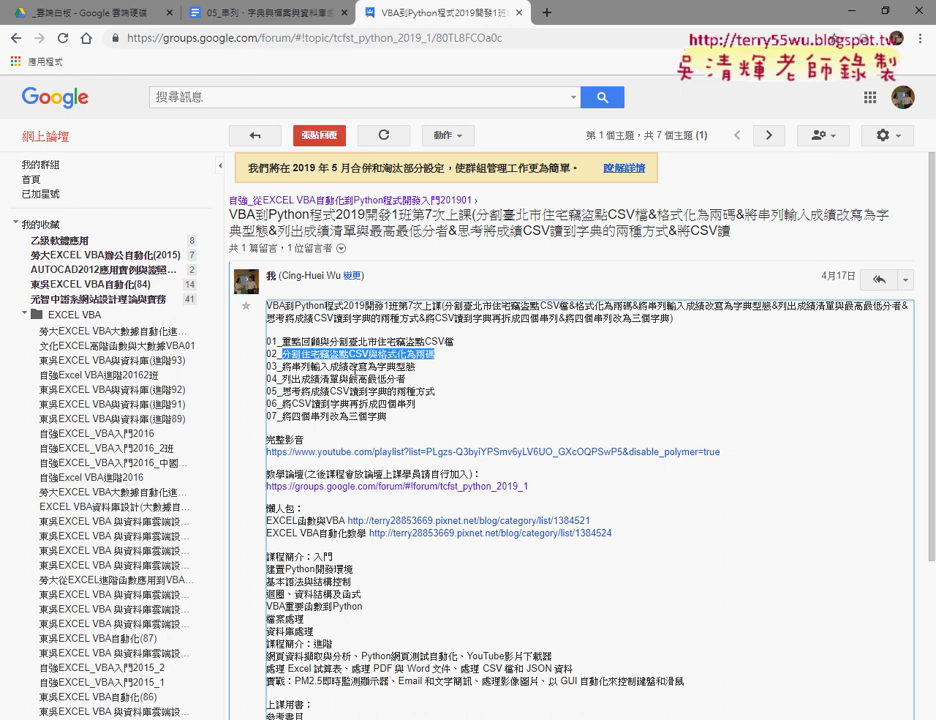
left_click_drag(377, 367, 416, 368)
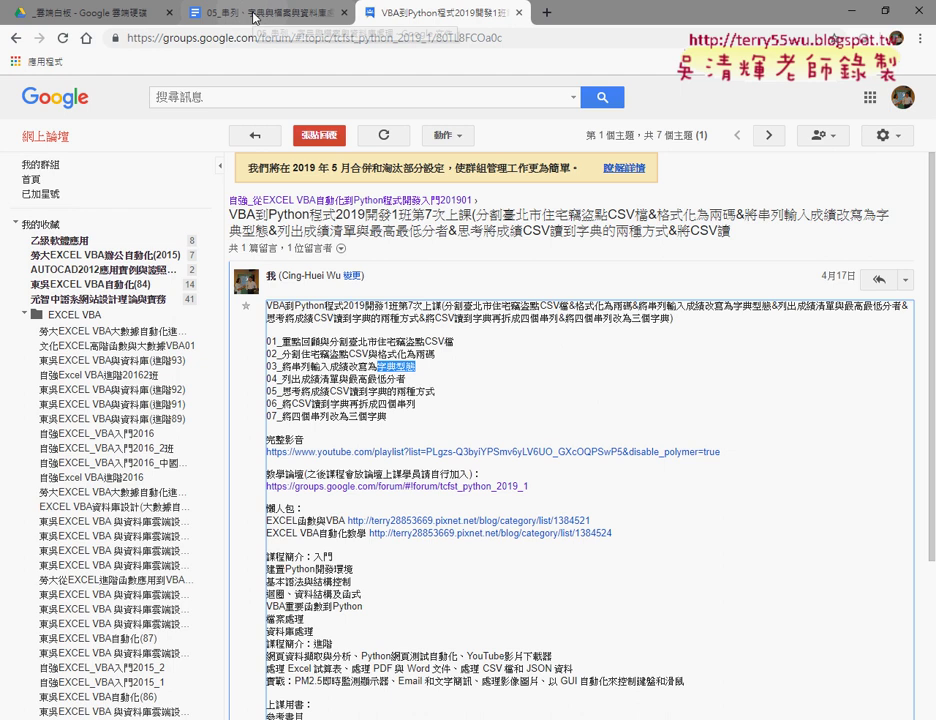
In the SQLite lesson notes, highlight SQLite資料庫 and 新增資料庫 in the section heading
left_click(255, 14)
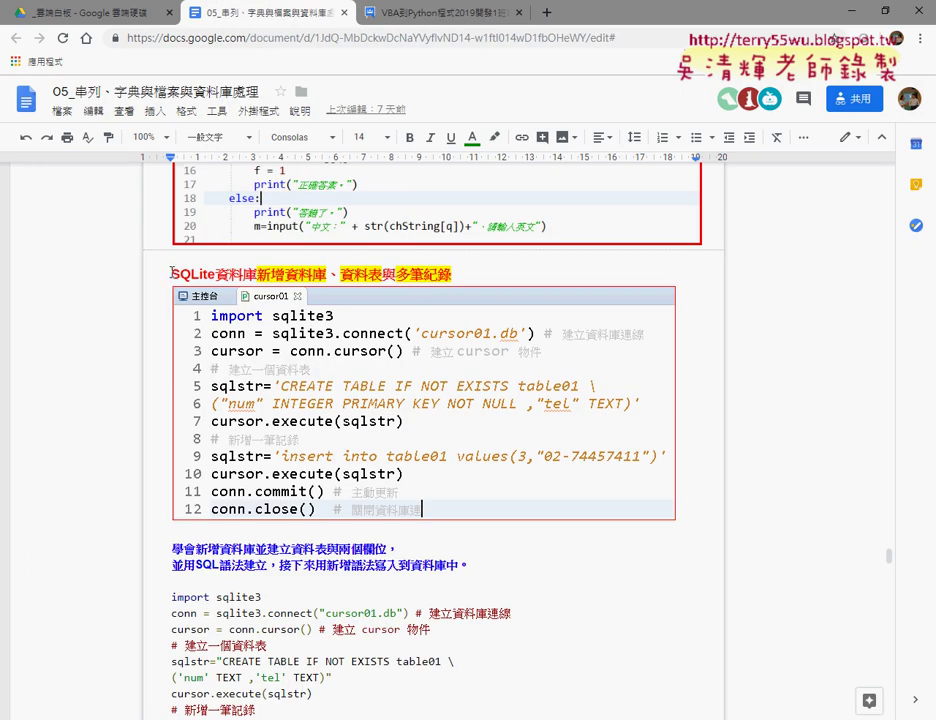
left_click_drag(172, 272, 256, 274)
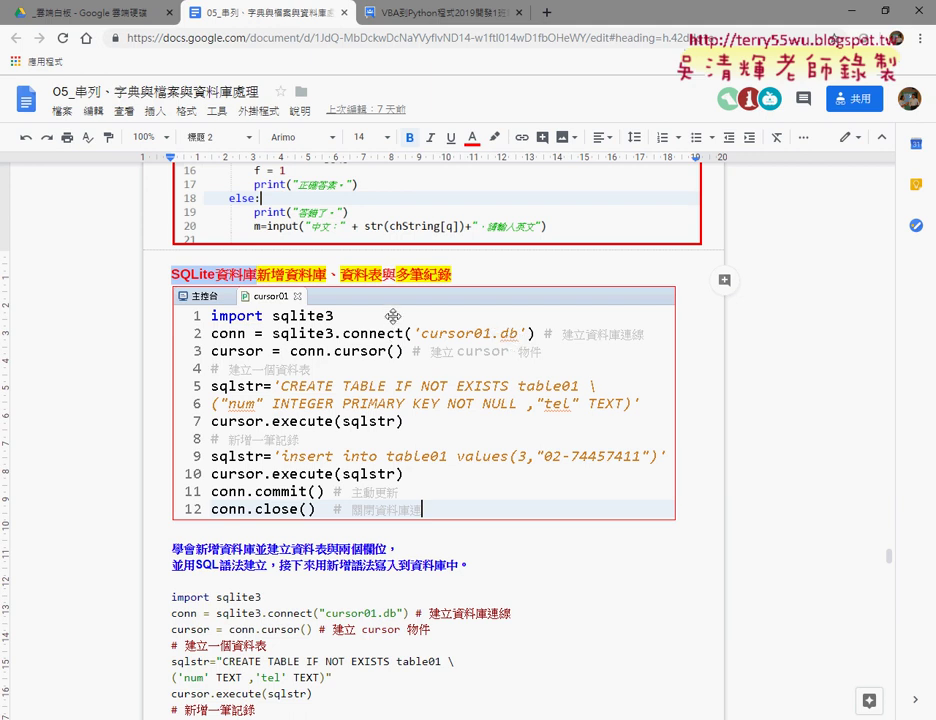
left_click_drag(257, 274, 322, 274)
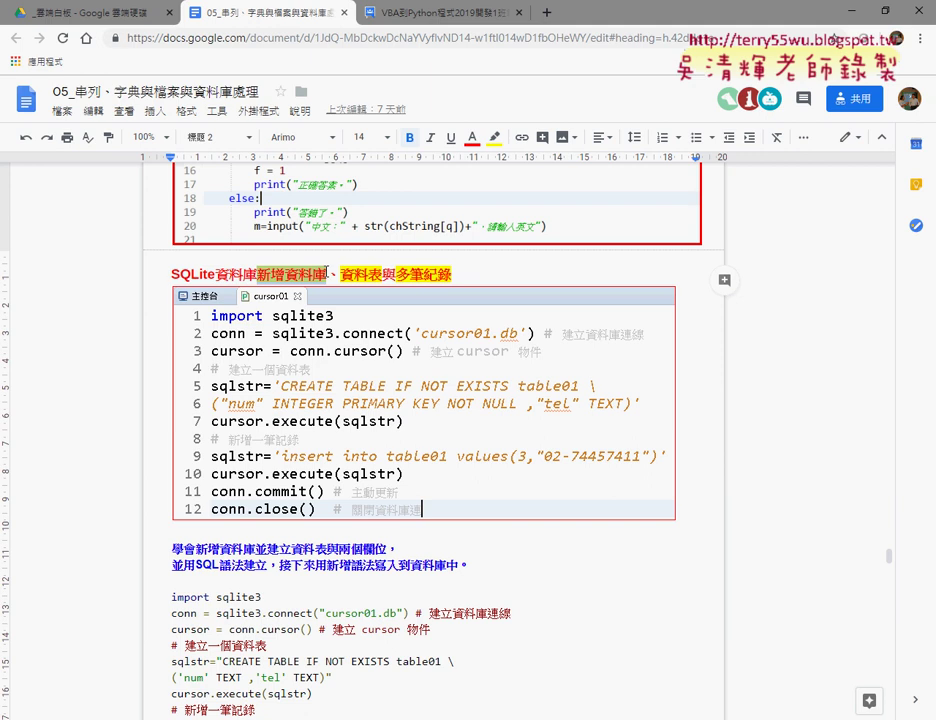
Highlight 資料表 in the heading, then scroll down to the screenshot of table01's three records
scroll(326, 271, "down", 4)
scroll(326, 271, "up", 2)
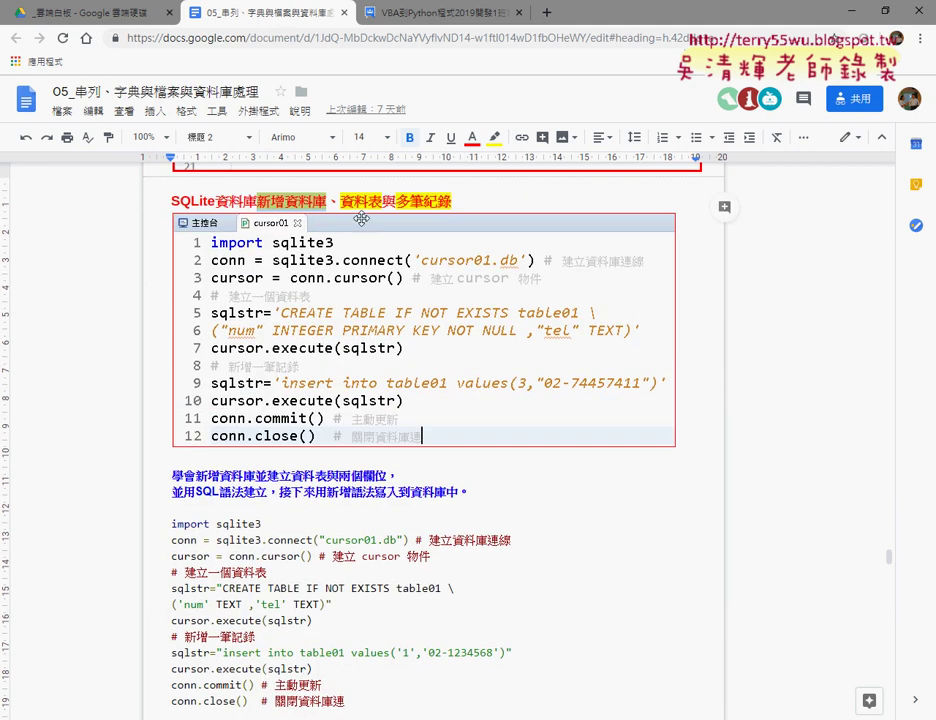
left_click_drag(340, 201, 381, 199)
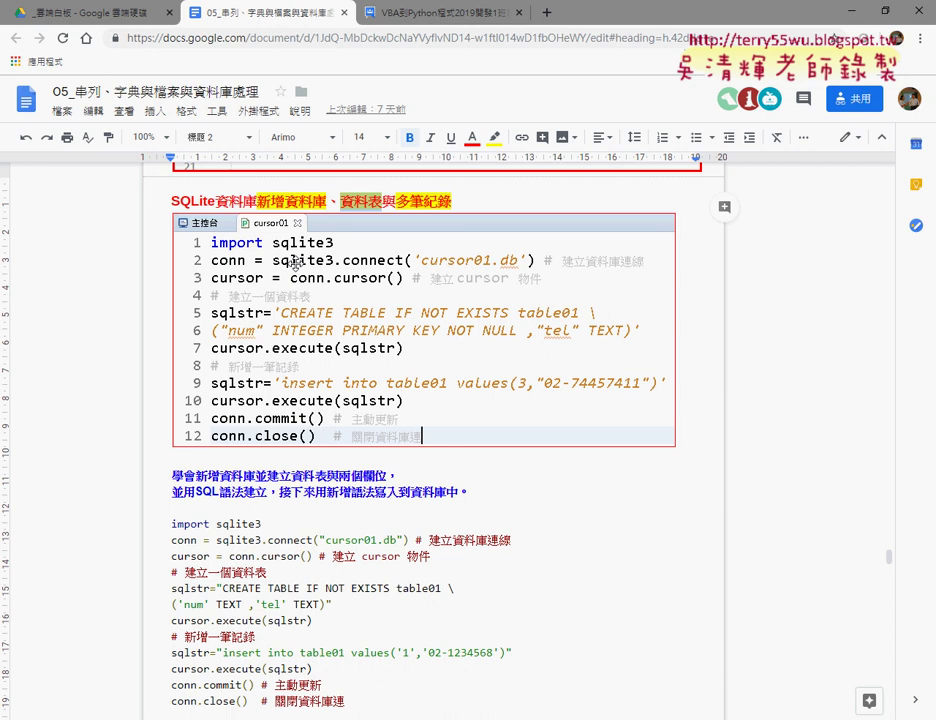
scroll(174, 209, "down", 3)
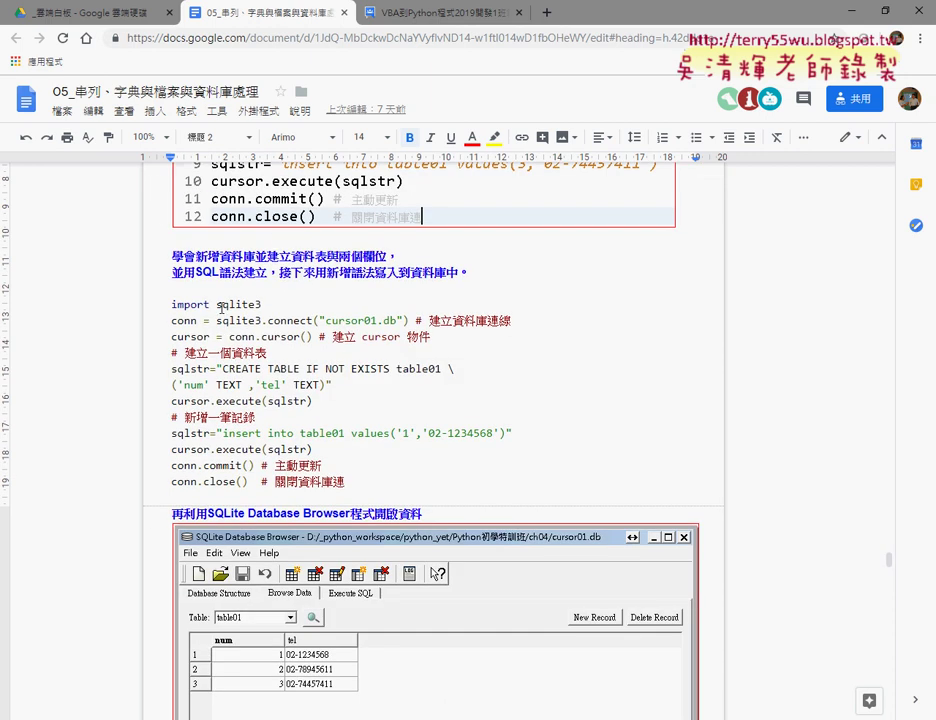
left_click_drag(217, 305, 262, 305)
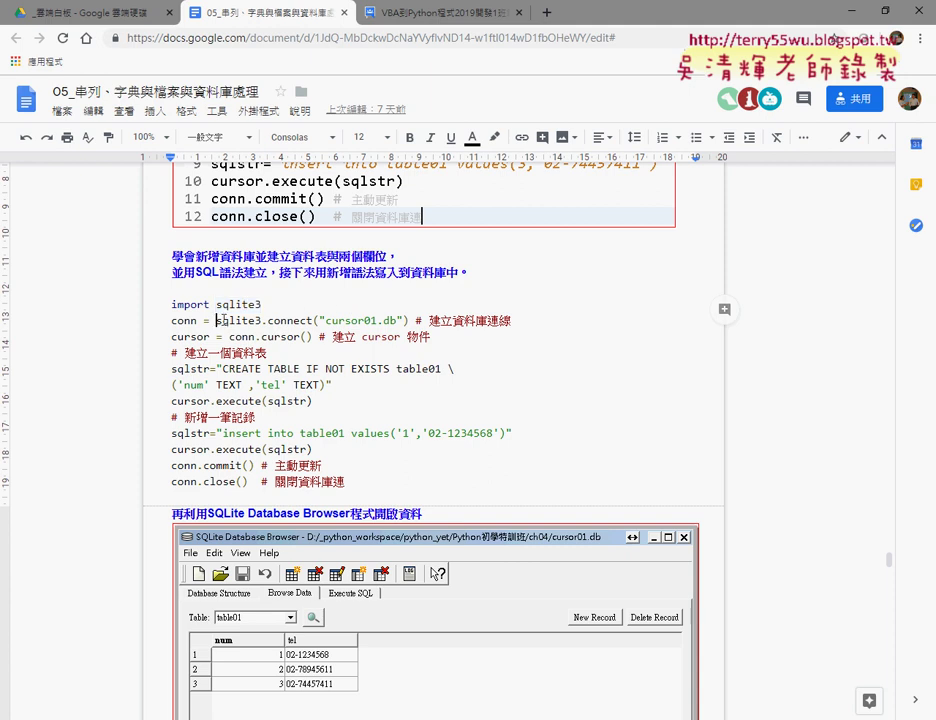
left_click_drag(217, 320, 313, 320)
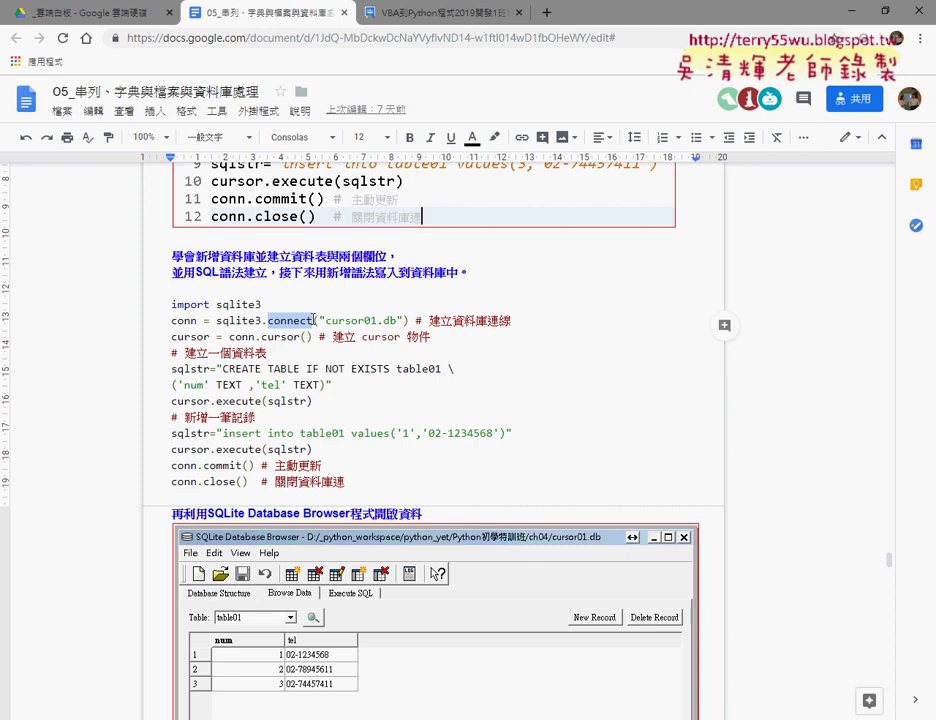
left_click_drag(326, 320, 399, 319)
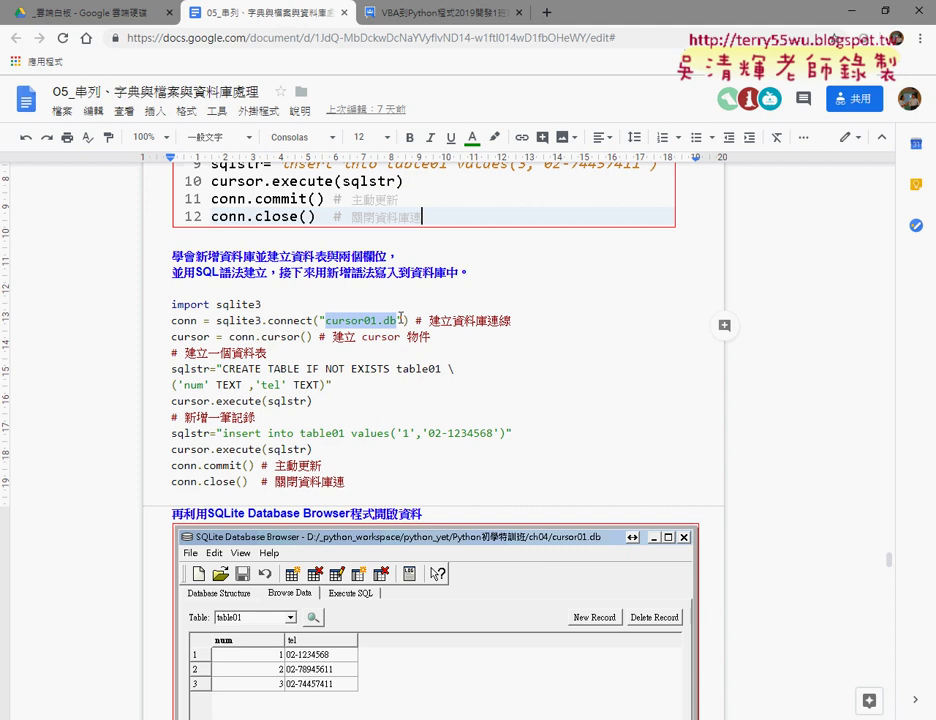
left_click_drag(216, 320, 407, 318)
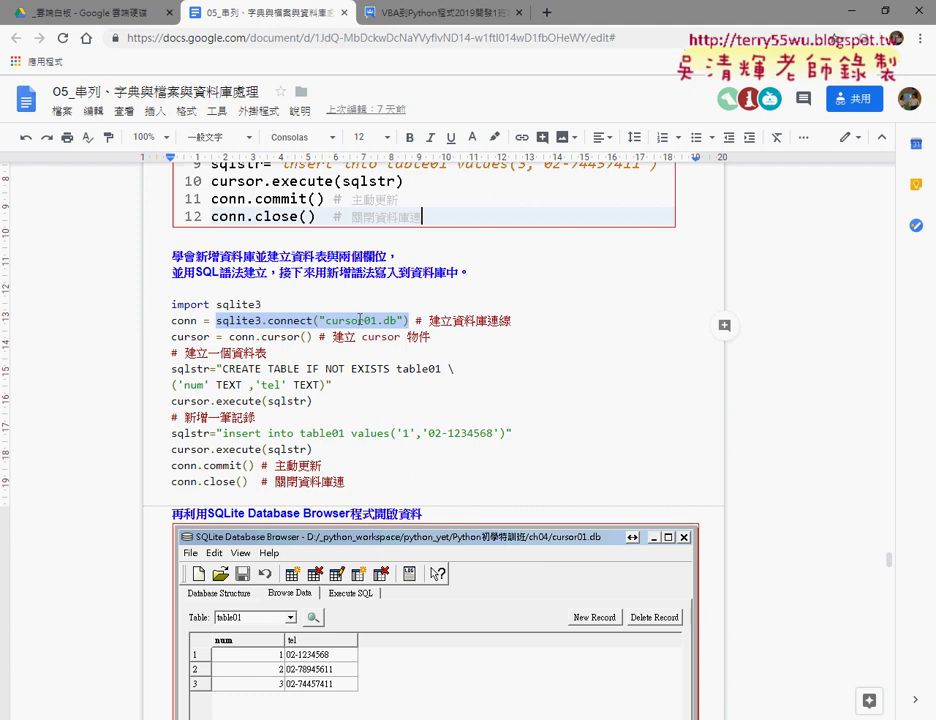
double_click(194, 323)
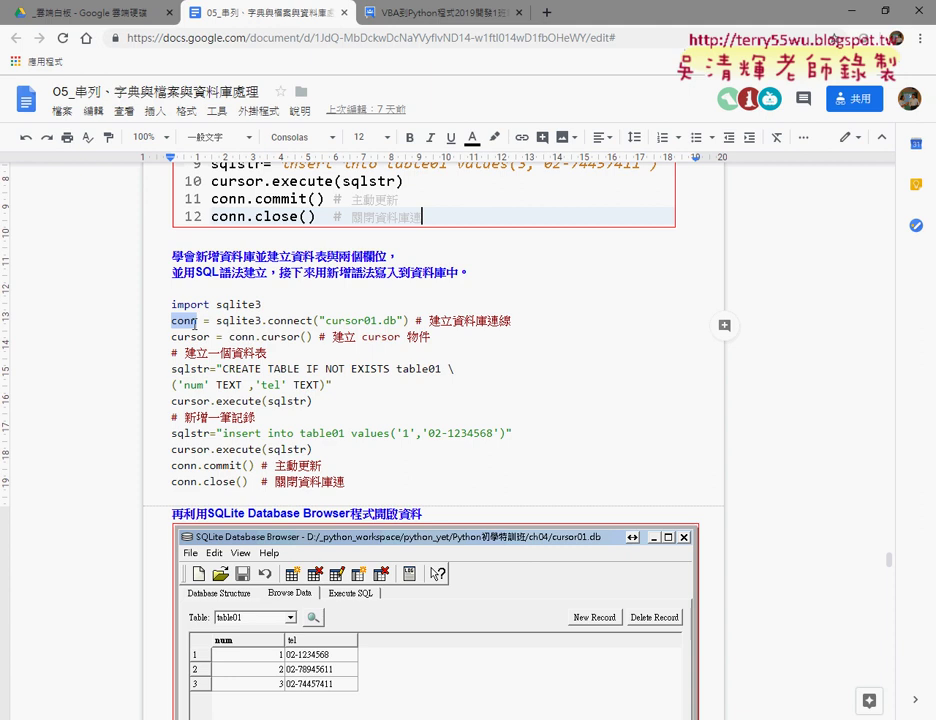
left_click_drag(229, 337, 312, 337)
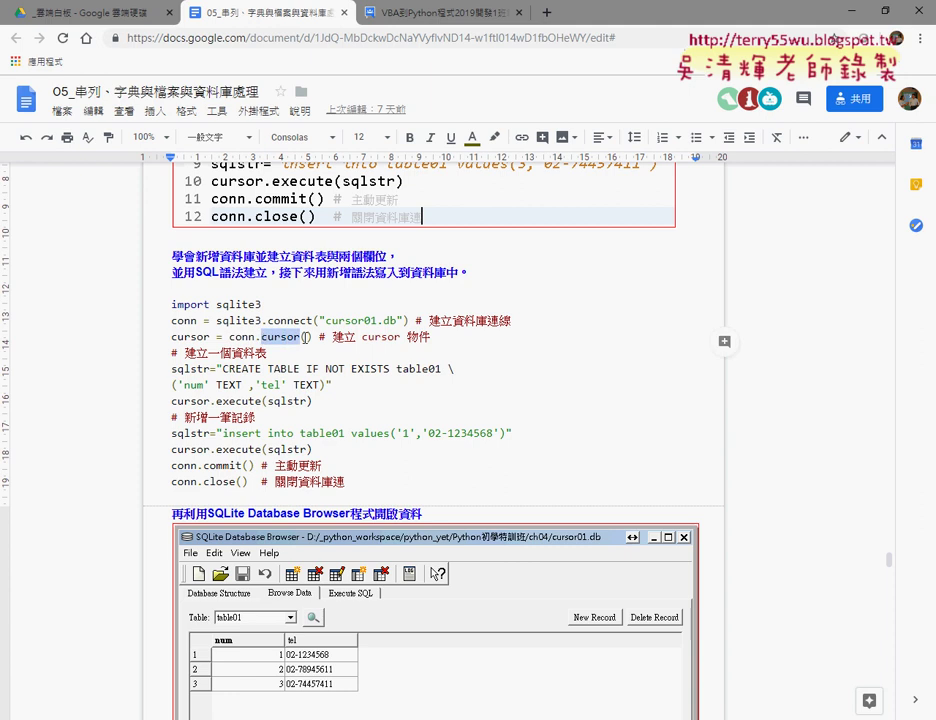
double_click(190, 337)
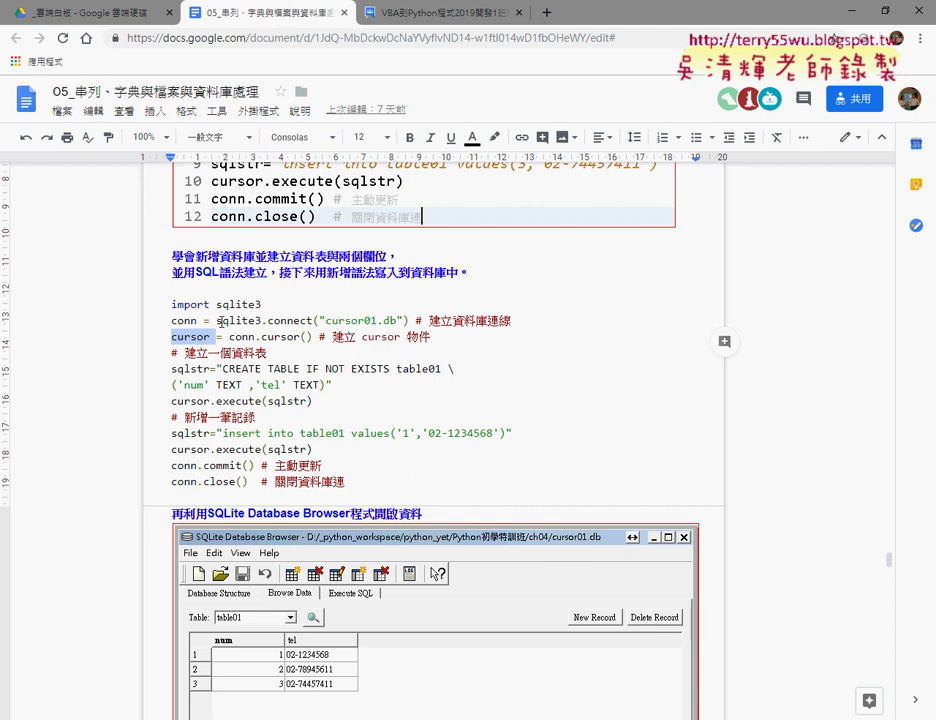
mouse_move(216, 320)
left_mouse_down()
mouse_move(427, 320)
mouse_move(409, 320)
left_mouse_up()
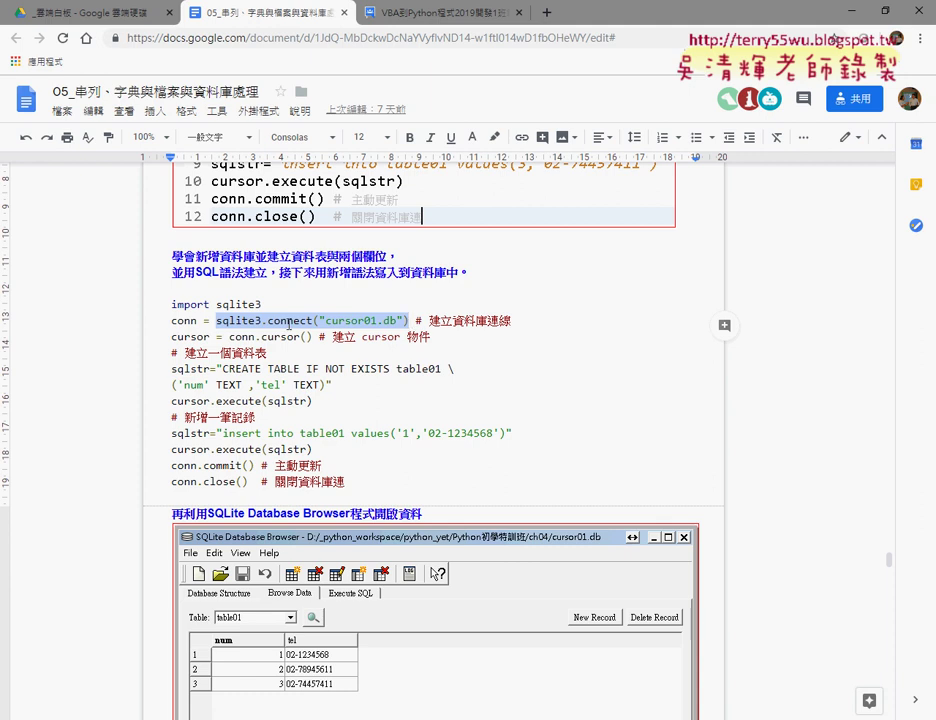
left_click_drag(222, 369, 300, 369)
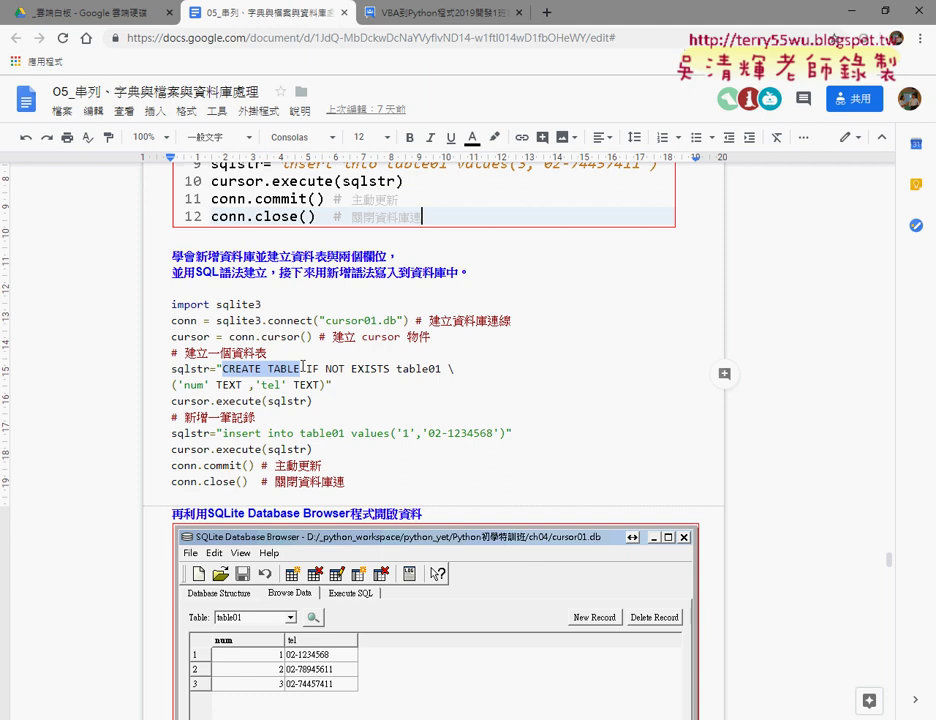
left_click_drag(306, 369, 442, 370)
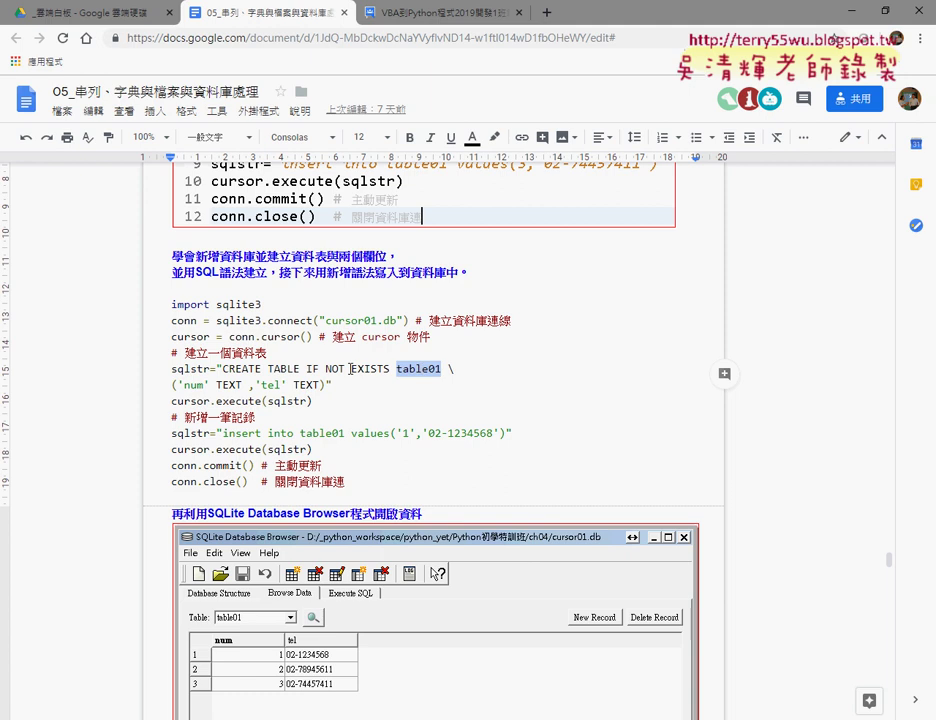
left_click_drag(306, 369, 390, 369)
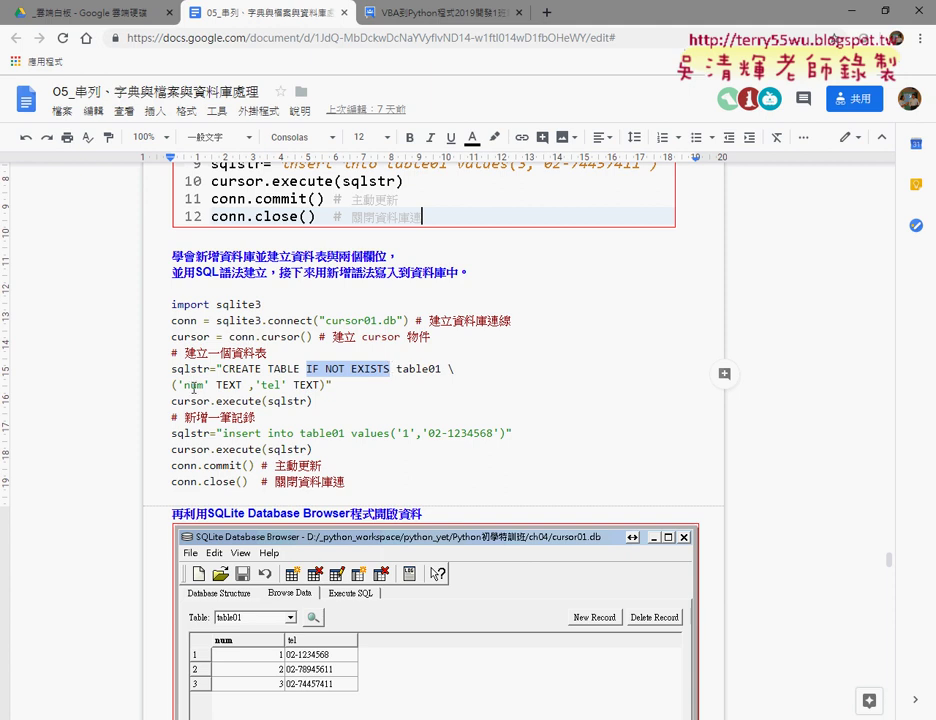
left_click_drag(182, 385, 322, 385)
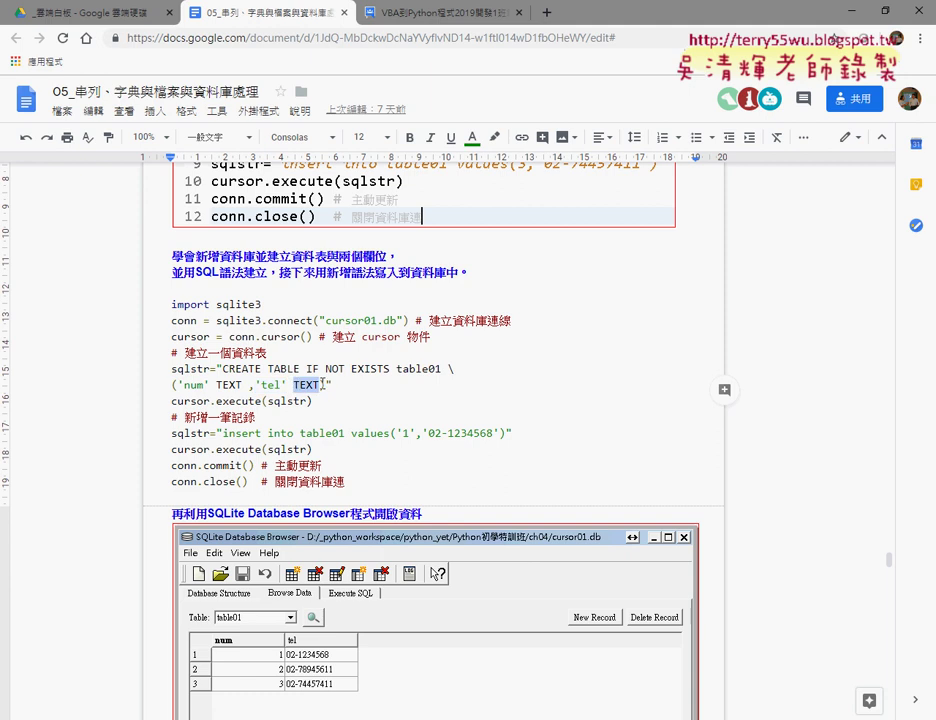
left_click_drag(216, 385, 244, 385)
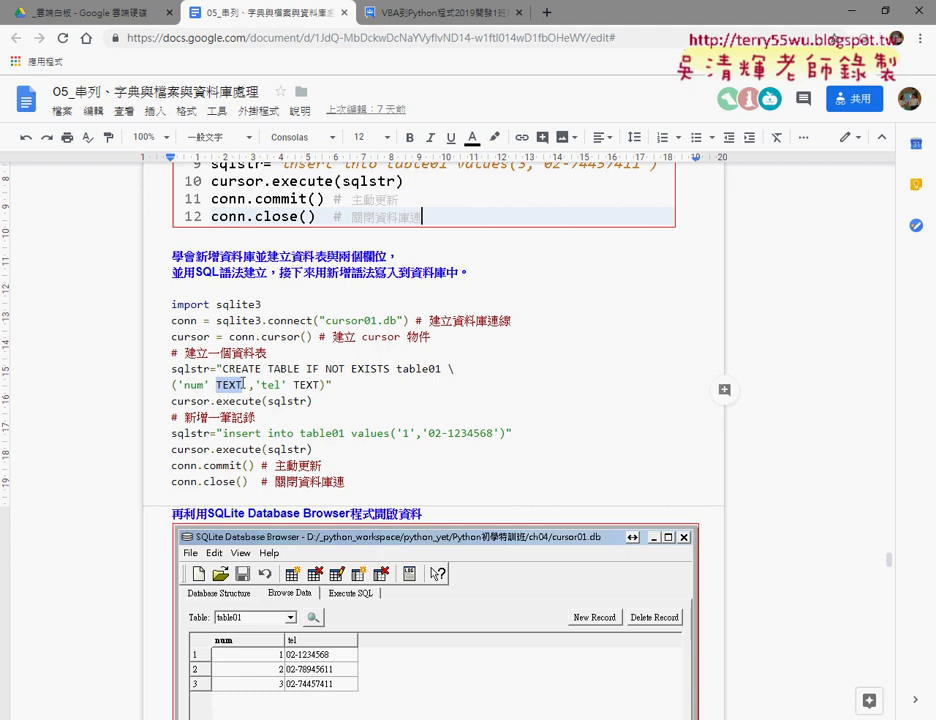
left_click(242, 384)
left_click_drag(177, 384, 207, 384)
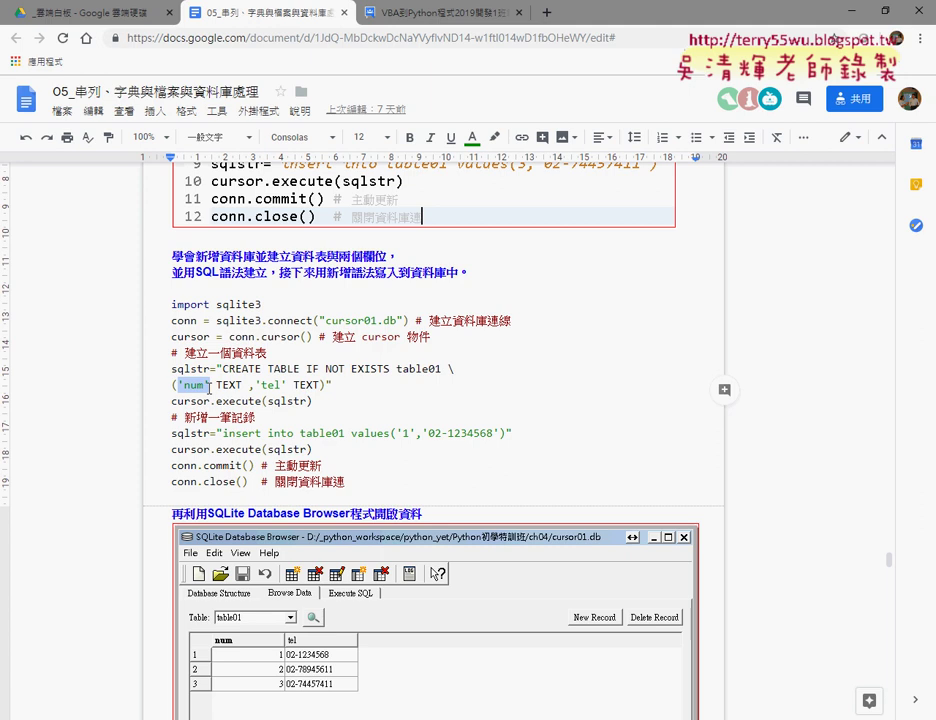
scroll(209, 385, "down", 1)
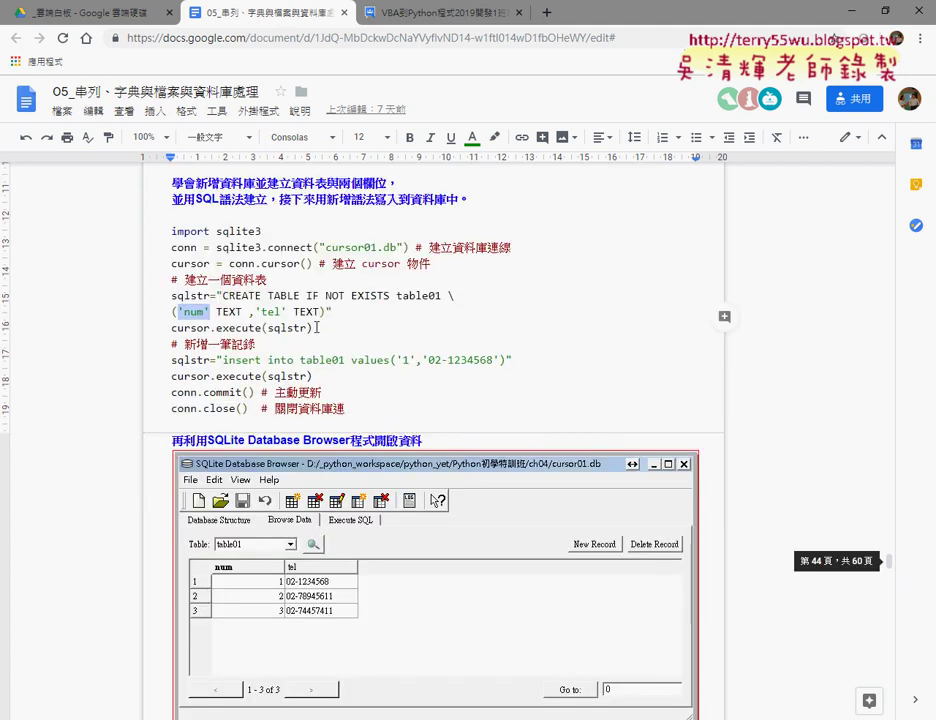
left_click_drag(312, 328, 171, 328)
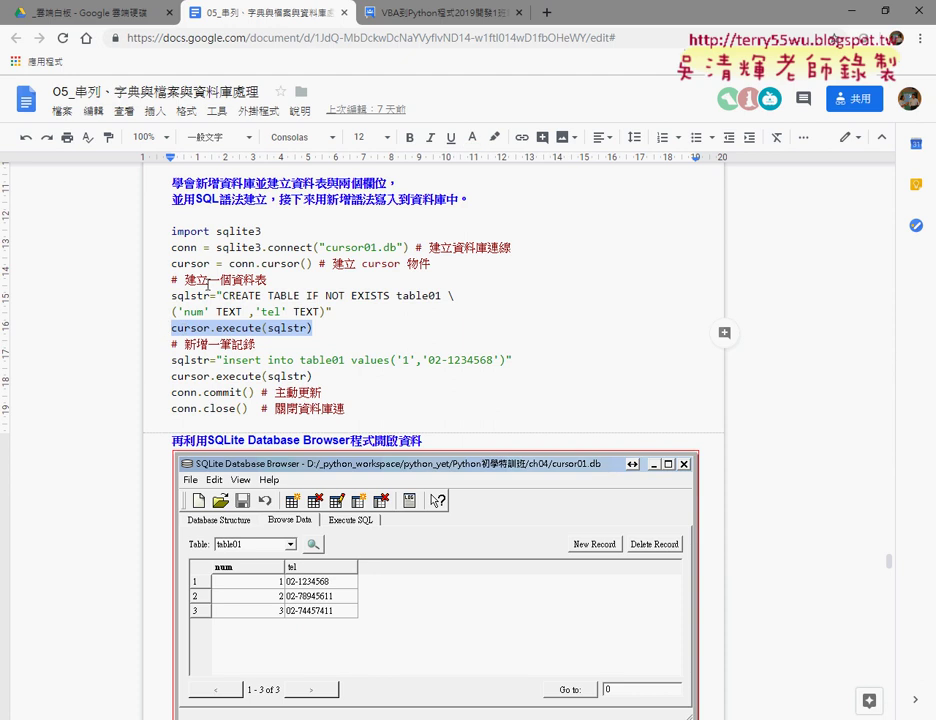
left_click(271, 328)
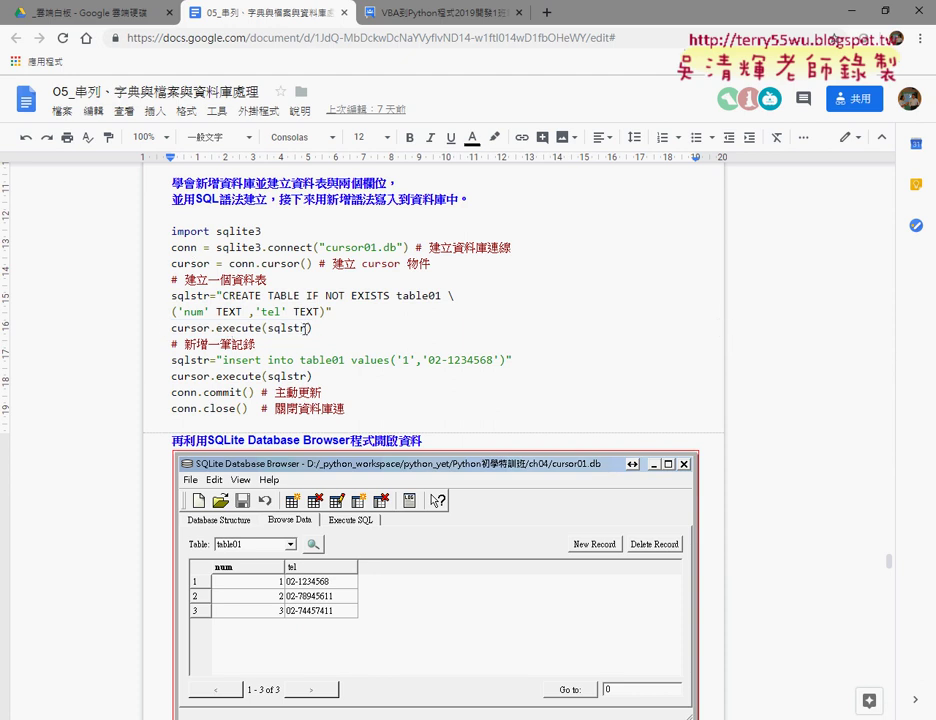
left_click_drag(307, 328, 269, 328)
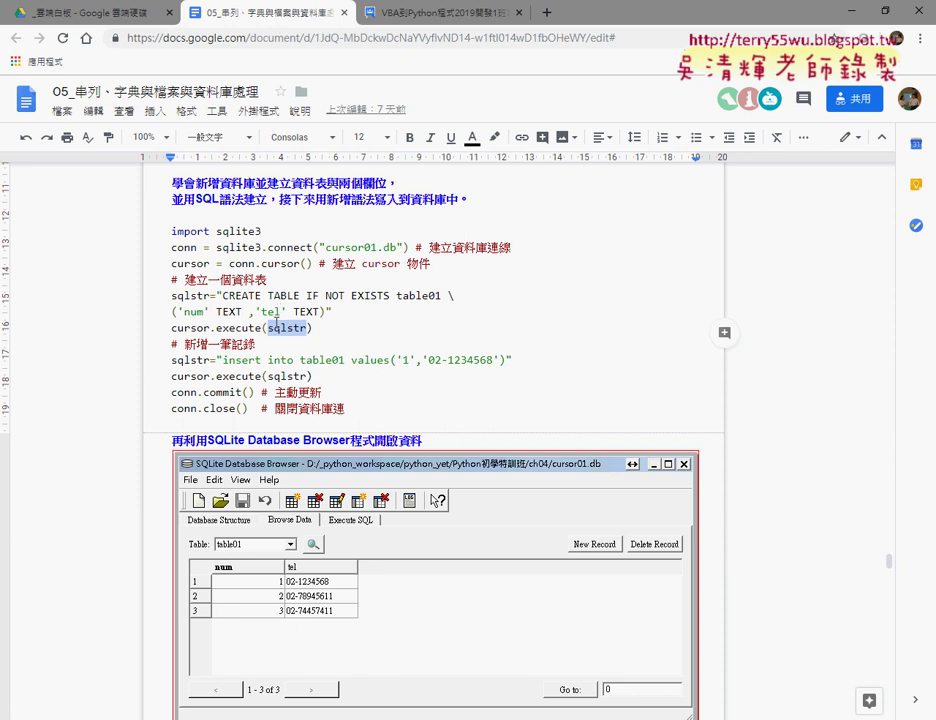
double_click(438, 295)
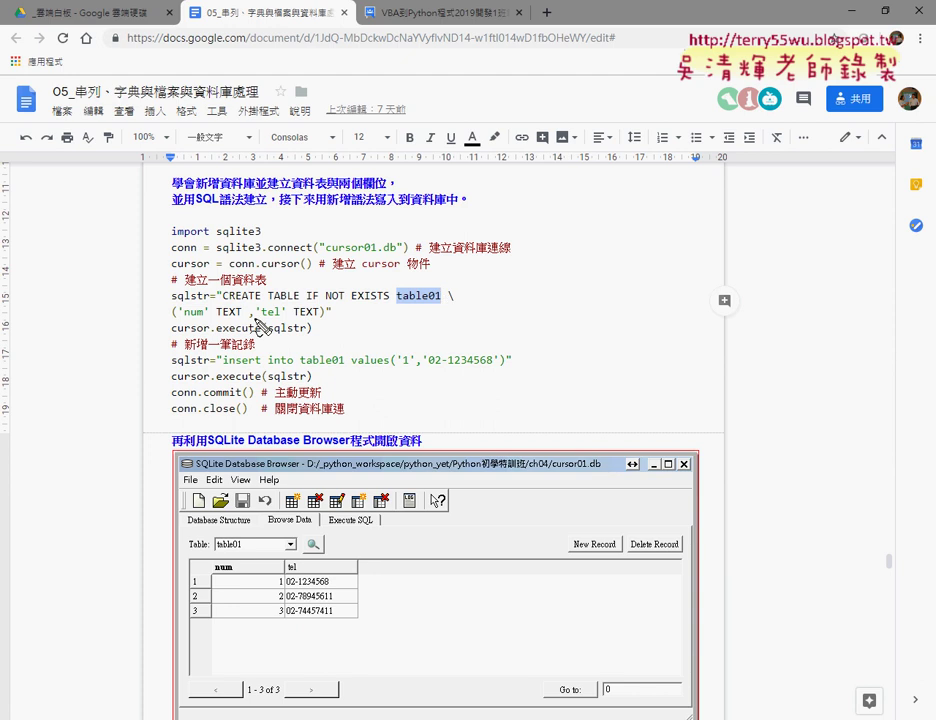
left_click_drag(526, 184, 537, 286)
left_click_drag(540, 185, 618, 190)
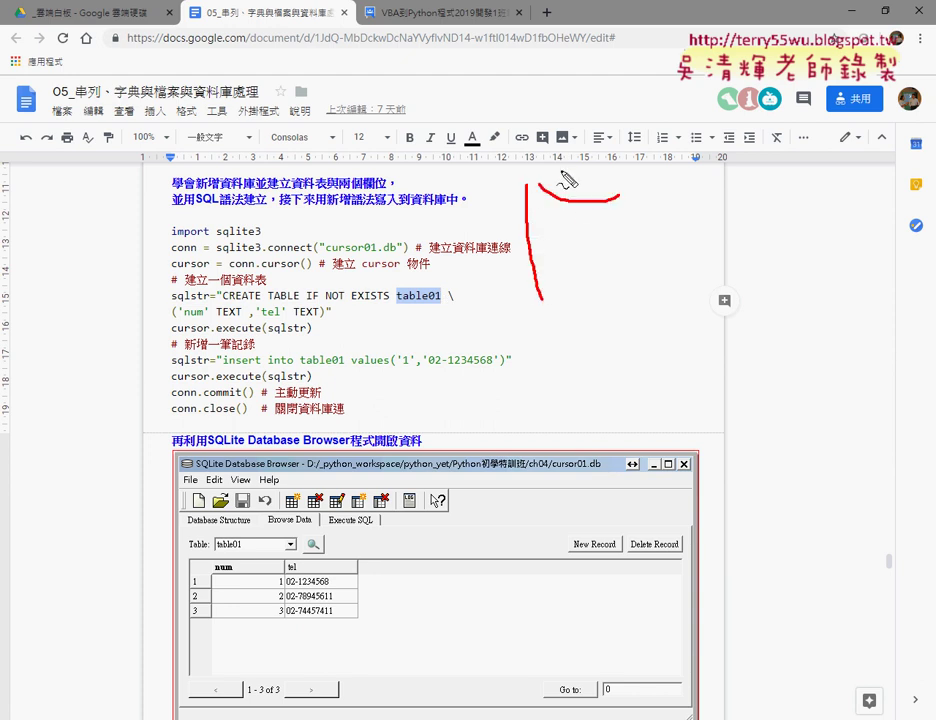
left_click_drag(561, 171, 646, 320)
left_click_drag(567, 326, 655, 315)
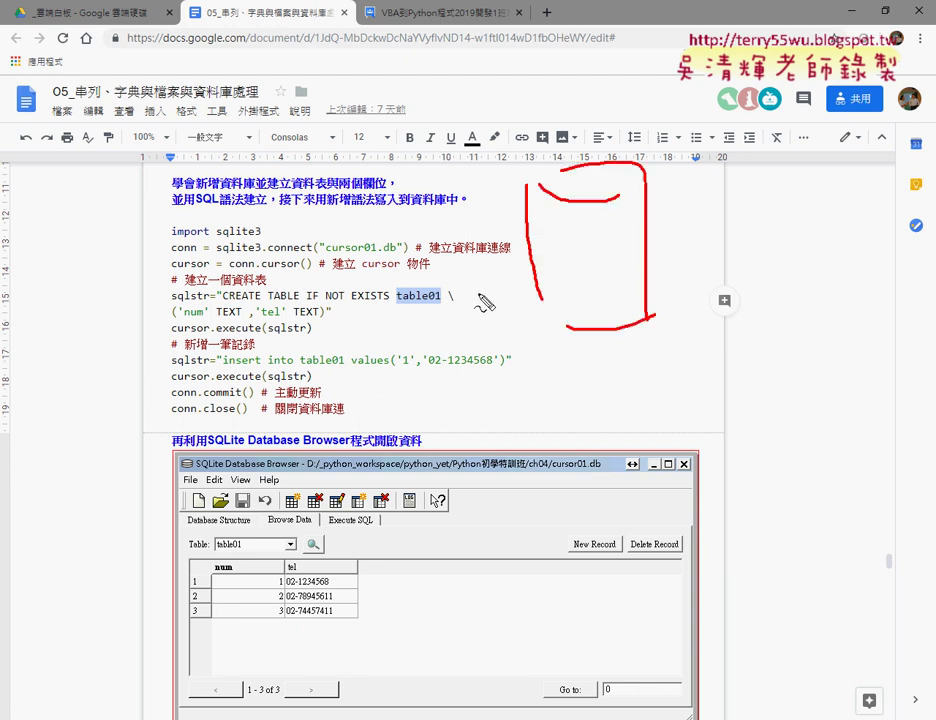
mouse_move(557, 215)
left_mouse_down()
mouse_move(557, 268)
mouse_move(608, 245)
mouse_move(558, 268)
left_mouse_up()
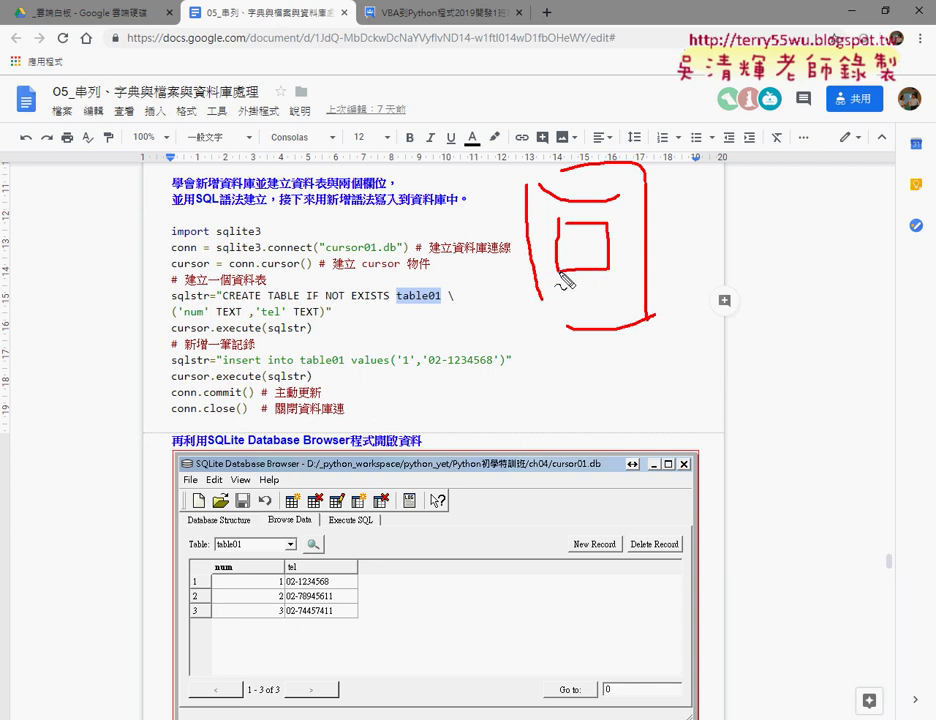
left_click_drag(583, 222, 583, 252)
left_click_drag(558, 241, 608, 241)
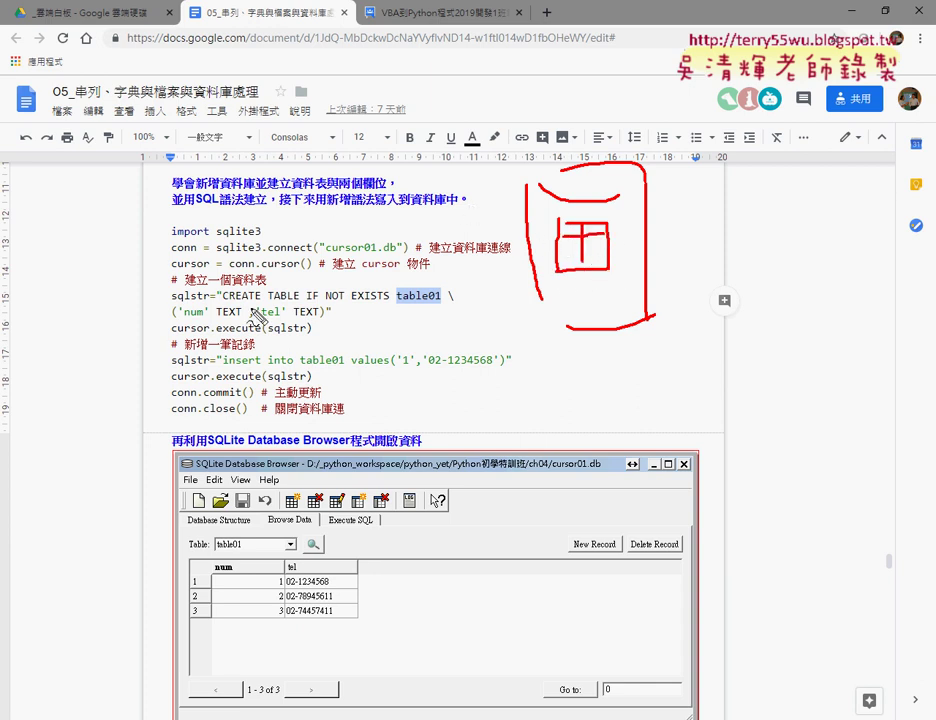
left_click_drag(181, 318, 282, 321)
left_click_drag(229, 366, 264, 367)
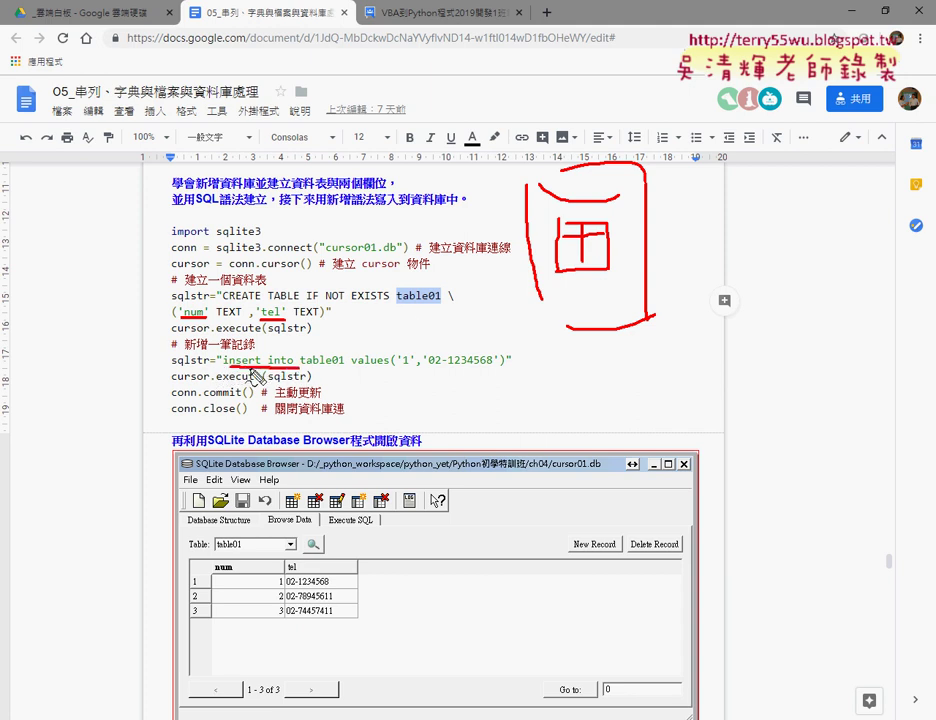
left_click_drag(171, 367, 209, 367)
left_click_drag(300, 367, 500, 366)
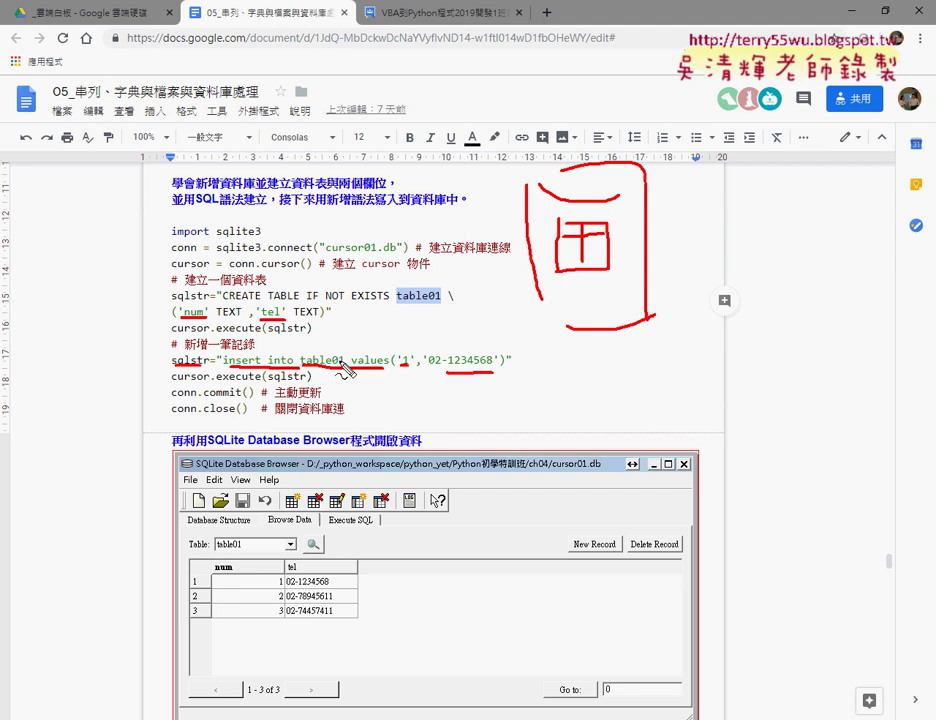
mouse_move(331, 337)
left_mouse_down()
mouse_move(352, 365)
mouse_move(396, 367)
left_mouse_up()
mouse_move(358, 359)
left_mouse_down()
mouse_move(379, 338)
mouse_move(349, 333)
mouse_move(360, 341)
left_mouse_up()
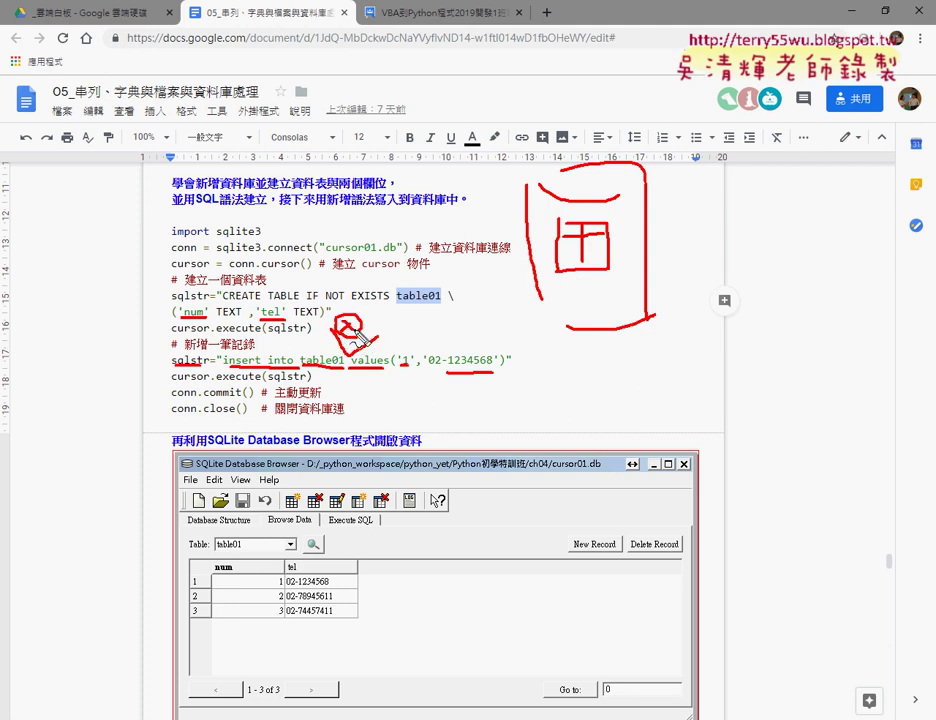
left_click_drag(357, 337, 365, 333)
left_click_drag(215, 381, 312, 380)
left_click_drag(250, 398, 205, 398)
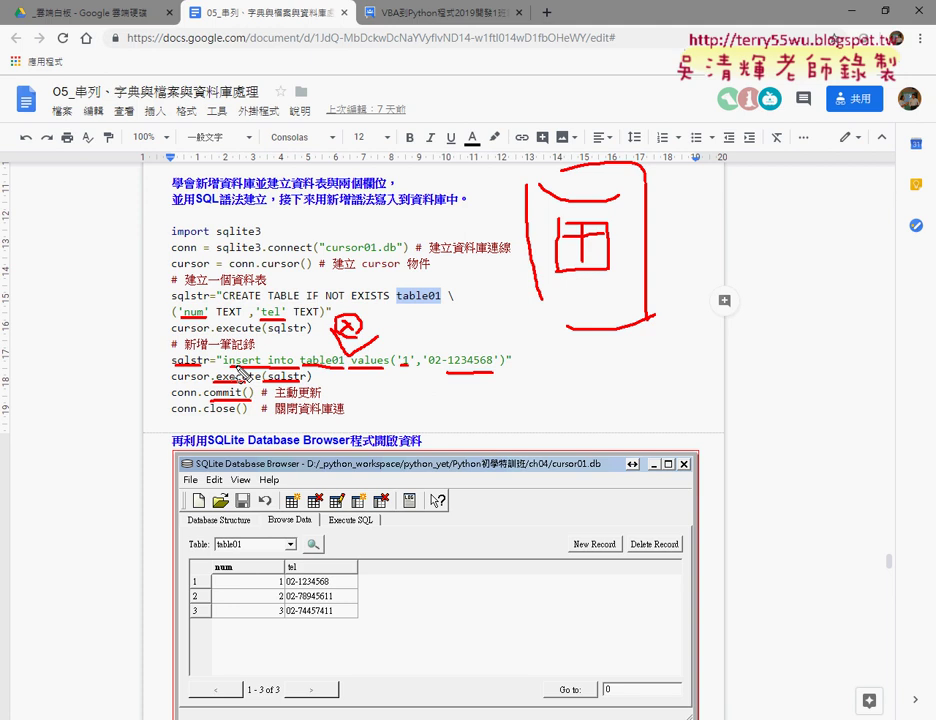
mouse_move(240, 372)
left_mouse_down()
mouse_move(262, 381)
mouse_move(174, 414)
left_mouse_up()
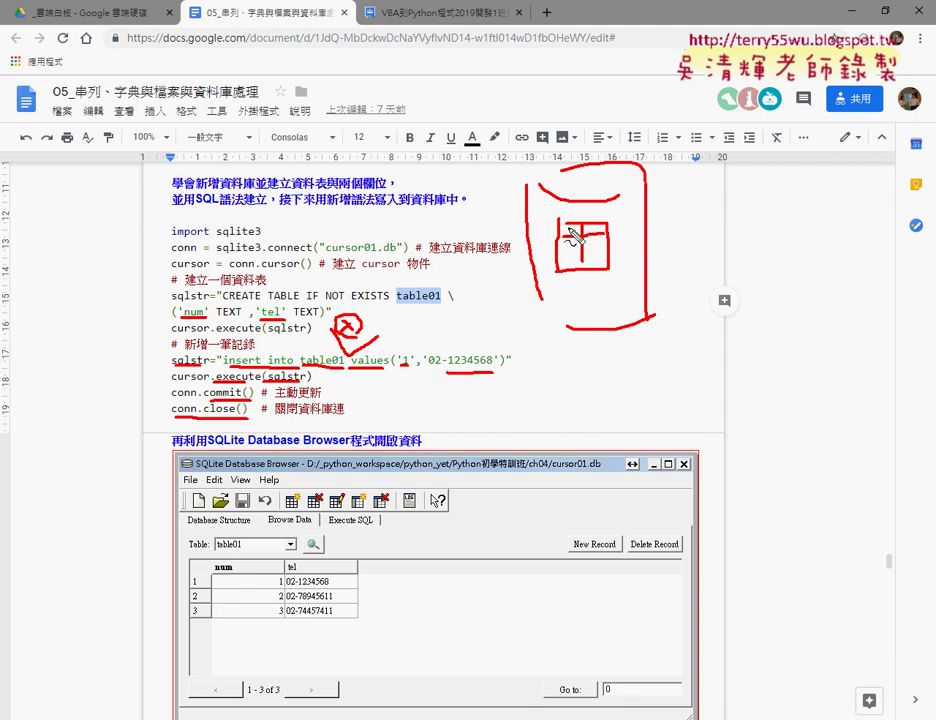
left_click_drag(572, 238, 606, 244)
left_click_drag(470, 348, 655, 315)
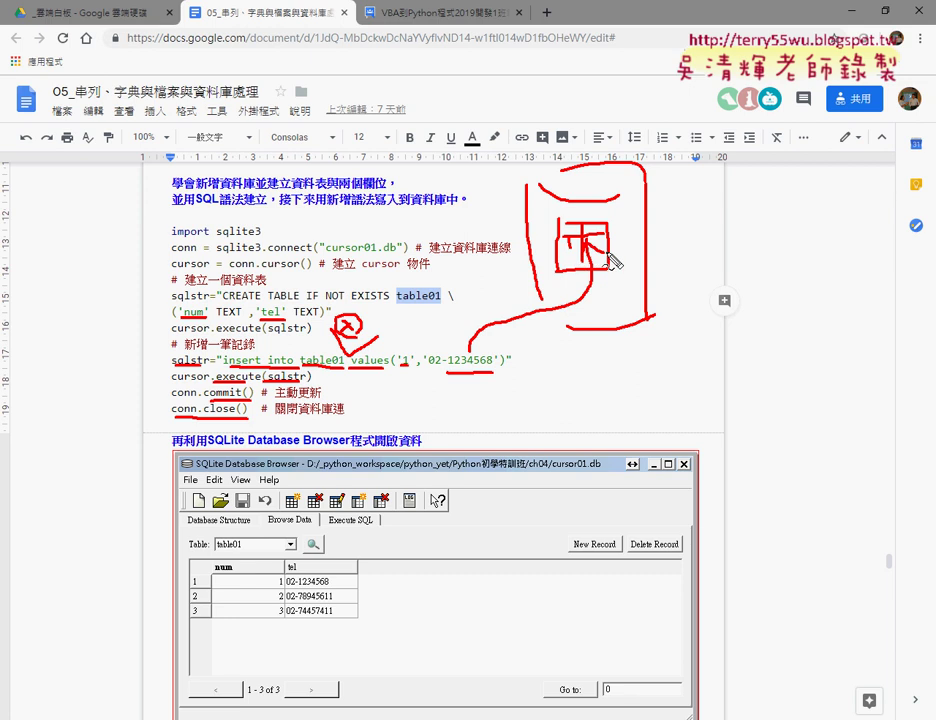
key("Escape")
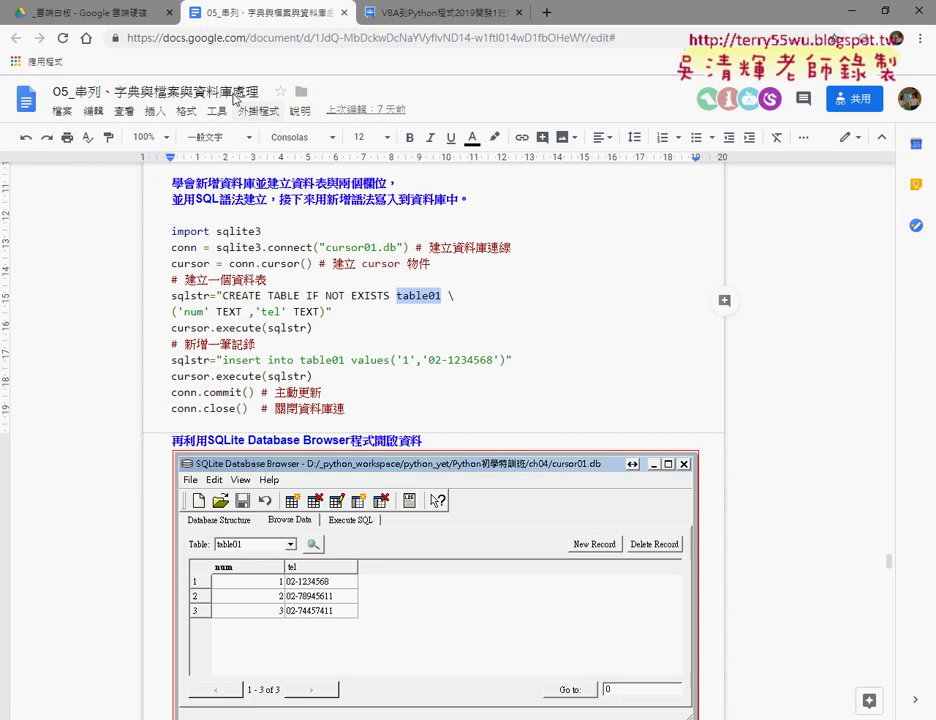
Open the 04_補充資料 folder in Google Drive and point out sqlitebrowser_200_b1_win.zip
left_click(148, 10)
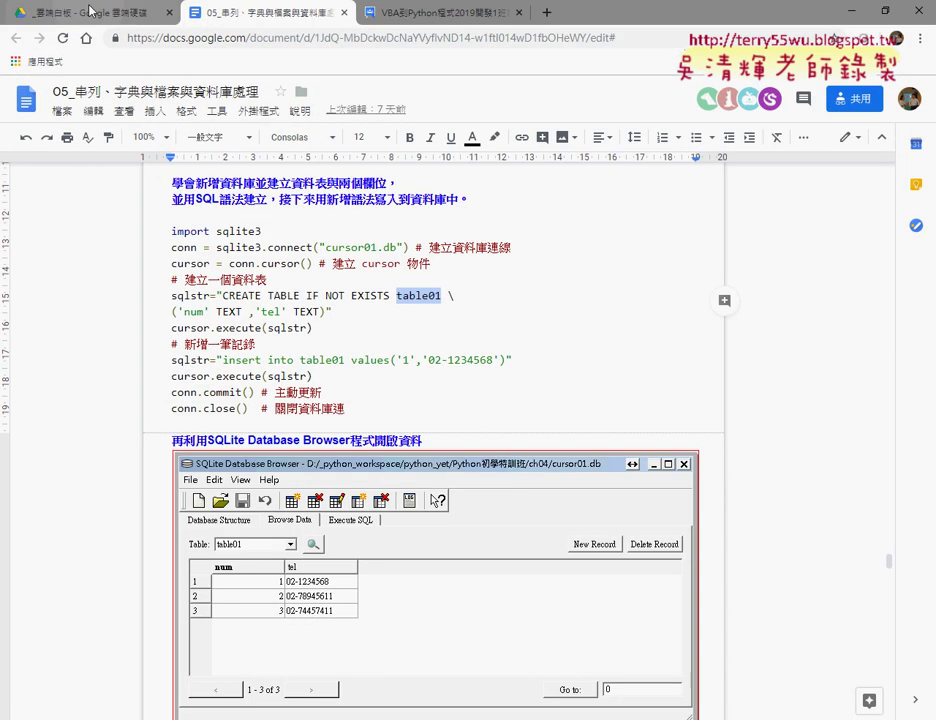
left_click(15, 38)
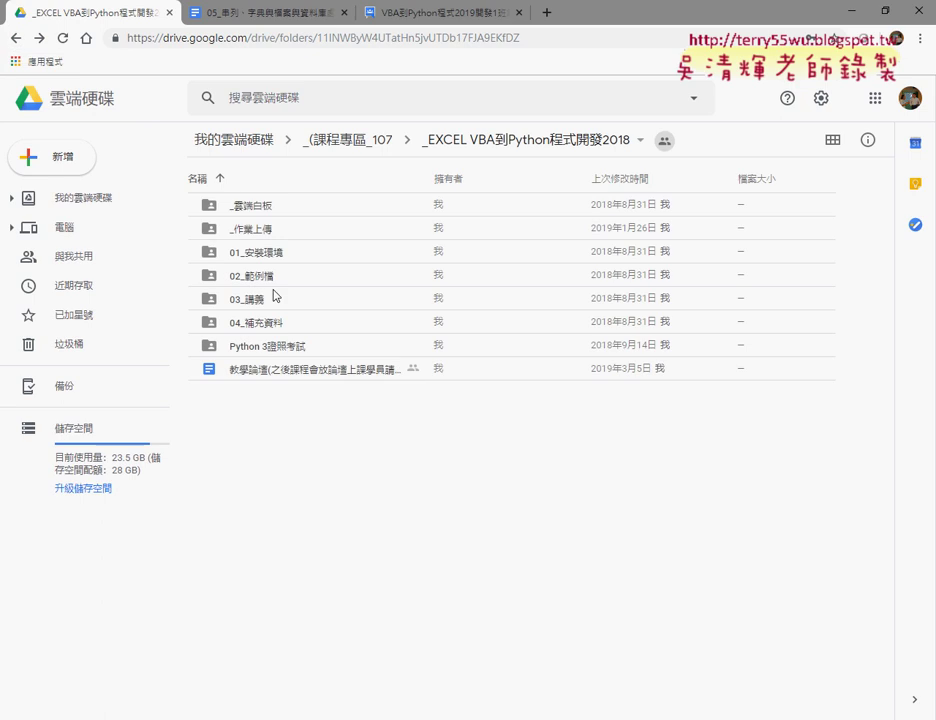
double_click(272, 325)
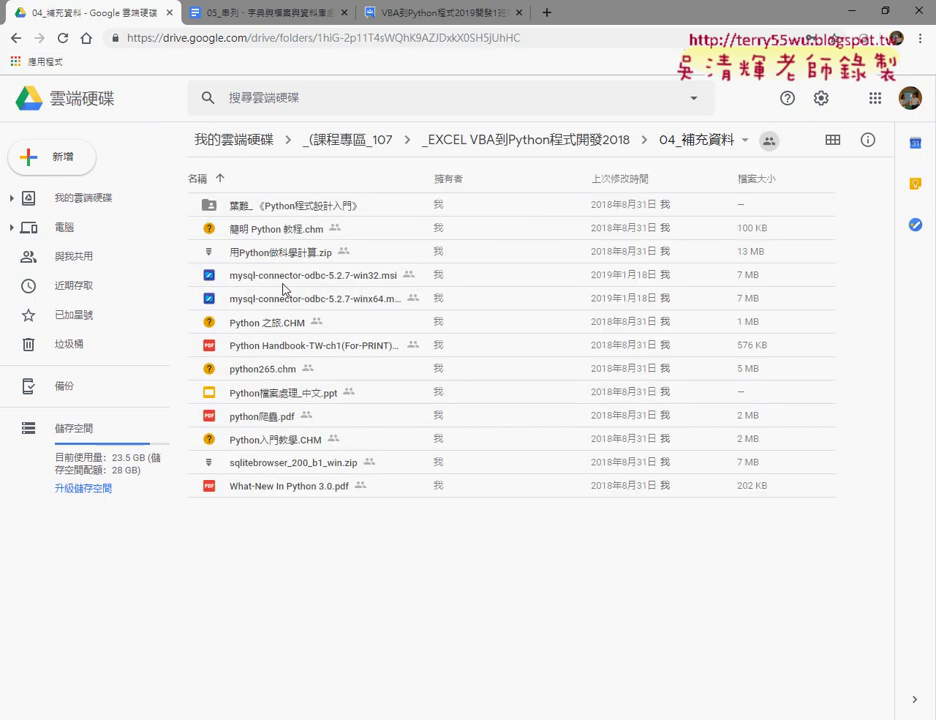
left_click(286, 466)
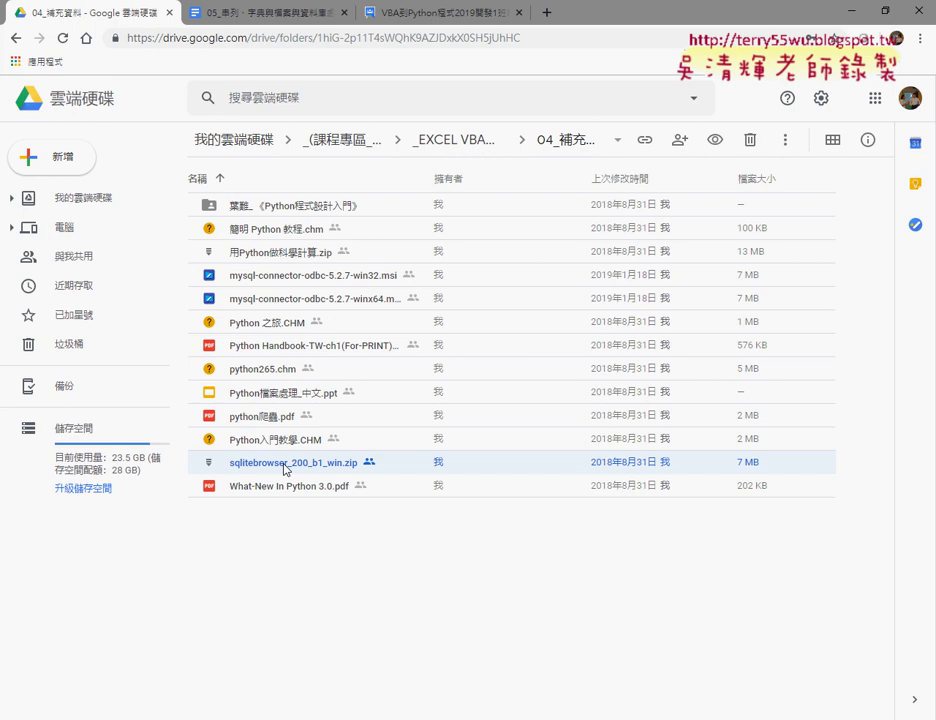
left_click(285, 468)
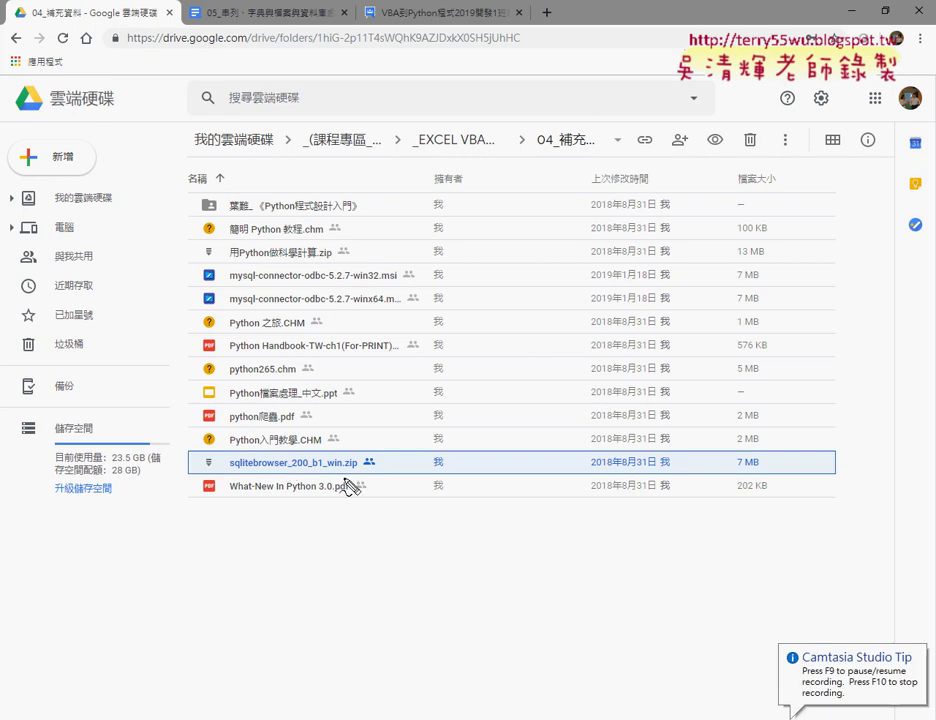
mouse_move(345, 478)
left_mouse_down()
mouse_move(330, 458)
mouse_move(335, 480)
left_mouse_up()
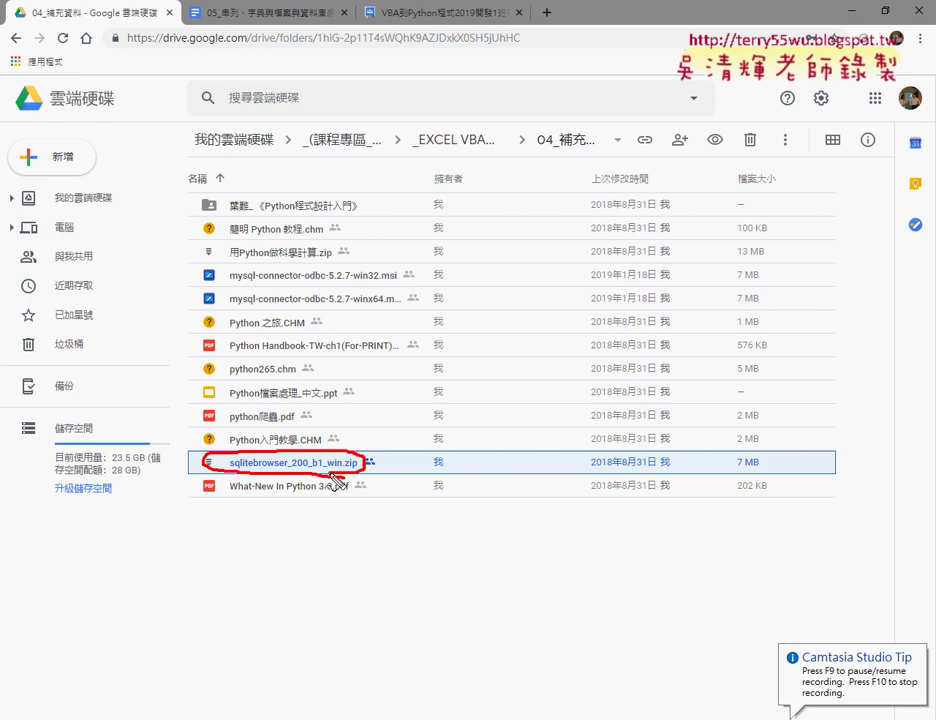
key("Escape")
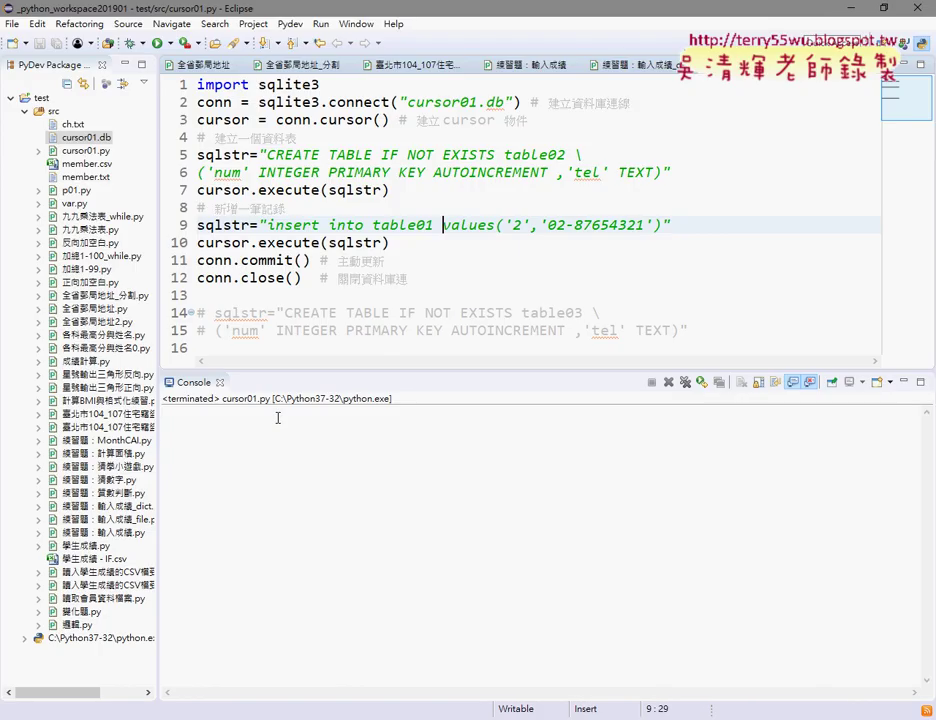
Close the raw cursor01.db view and reopen cursor01.db from test > src in SQLite Database Browser
double_click(86, 138)
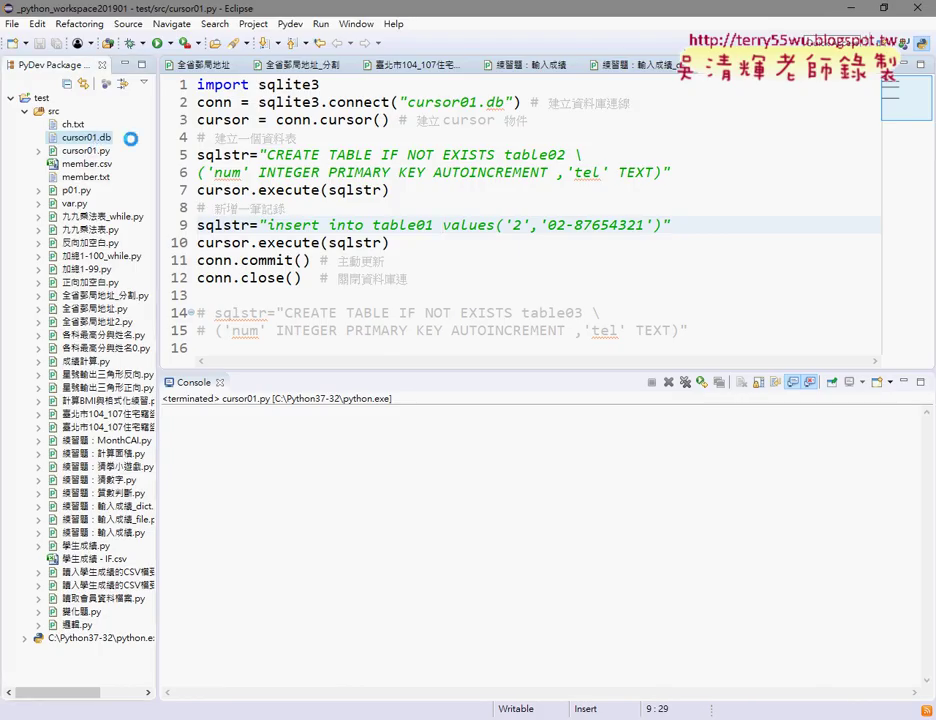
left_click(868, 66)
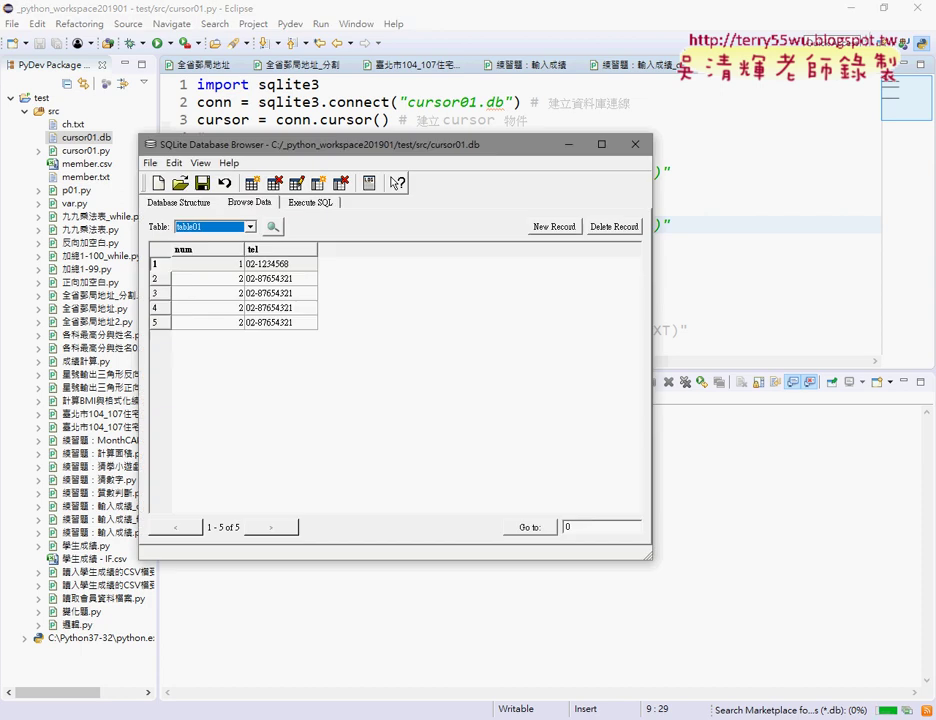
left_click(181, 186)
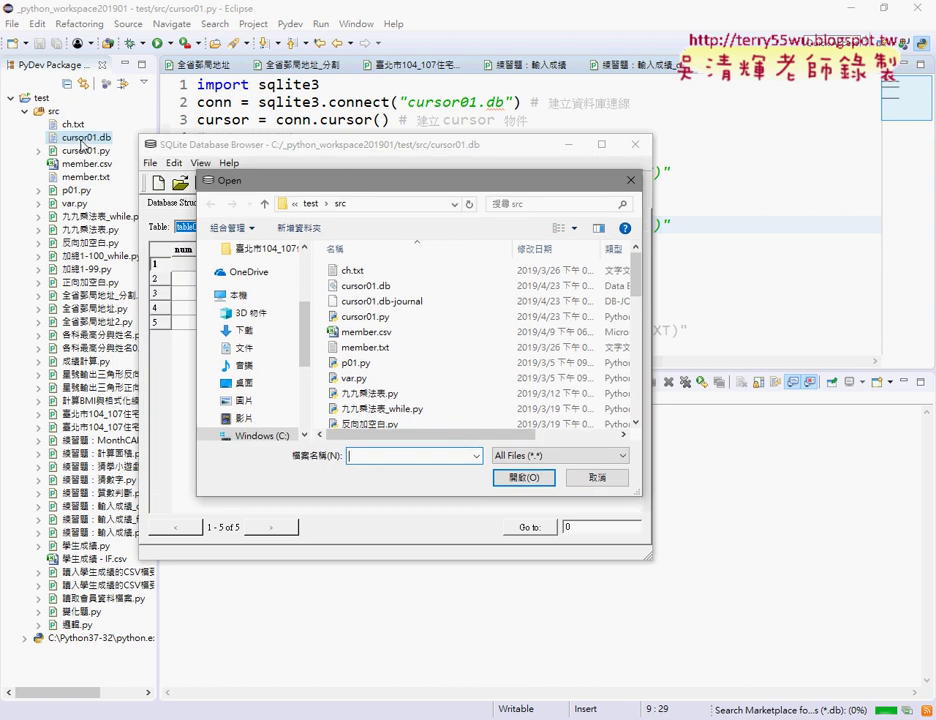
left_click_drag(100, 121, 78, 118)
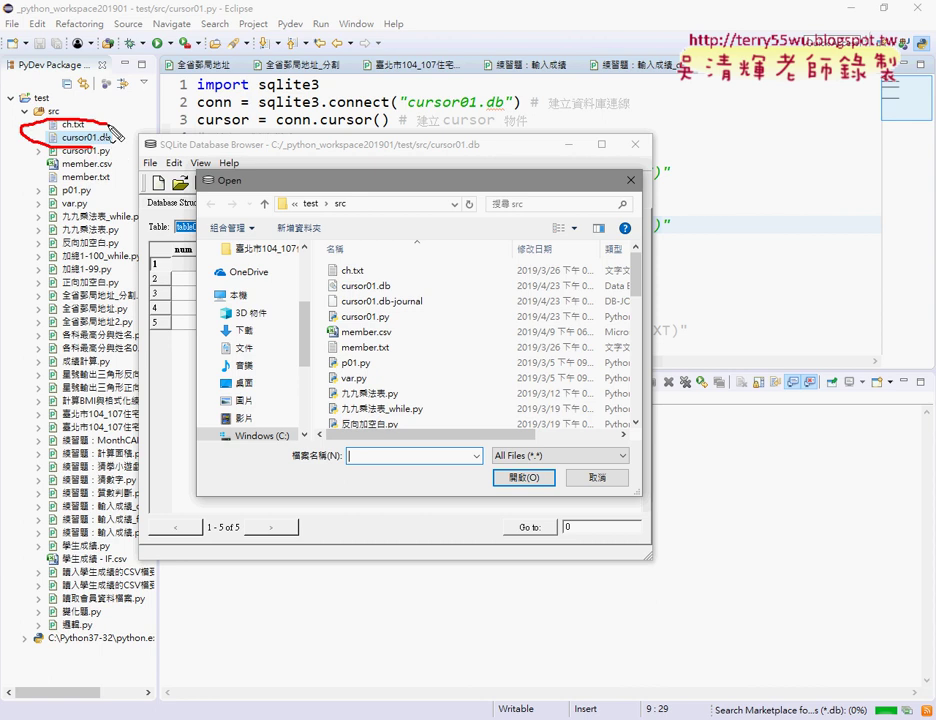
mouse_move(342, 297)
left_mouse_down()
mouse_move(392, 293)
mouse_move(395, 280)
left_mouse_up()
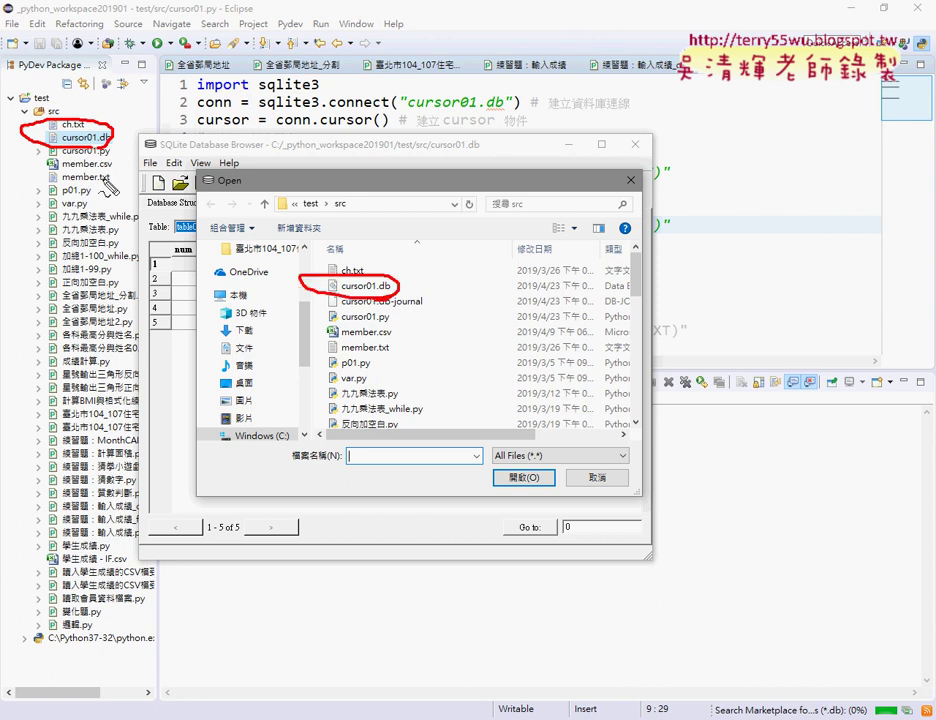
left_click_drag(88, 146, 325, 283)
left_click_drag(268, 293, 318, 287)
key("Escape")
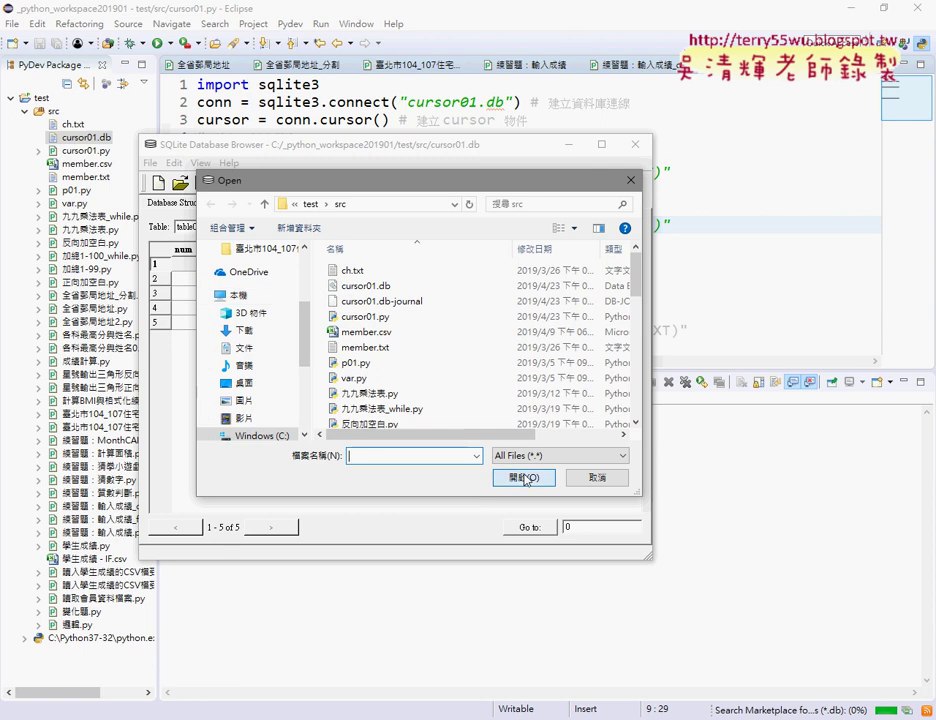
left_click(365, 289)
Load cursor01.db, agree to save pending changes, and keep table01 as the browsed table
double_click(365, 289)
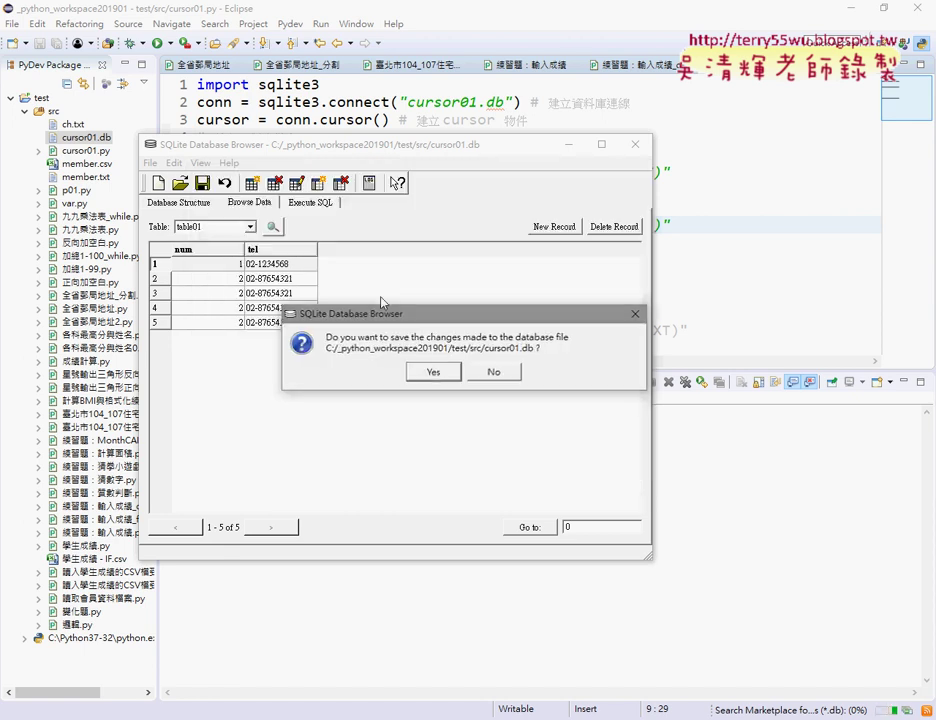
left_click(430, 374)
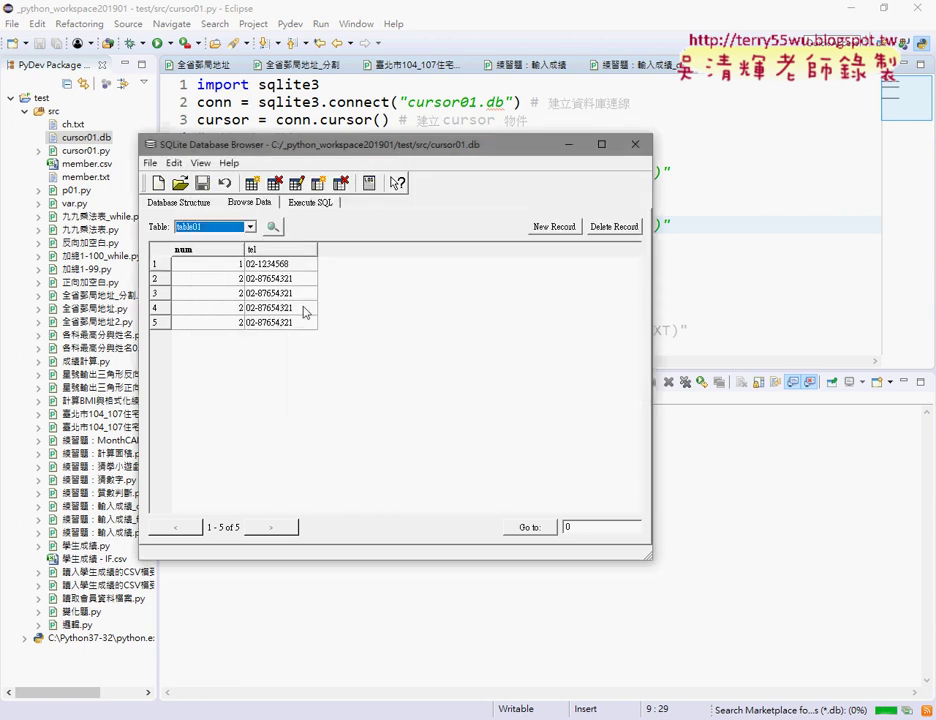
left_click(216, 228)
left_click(216, 230)
Walk through table01's five records and their num values 1, 2, 2, 2, 2
left_click(157, 264)
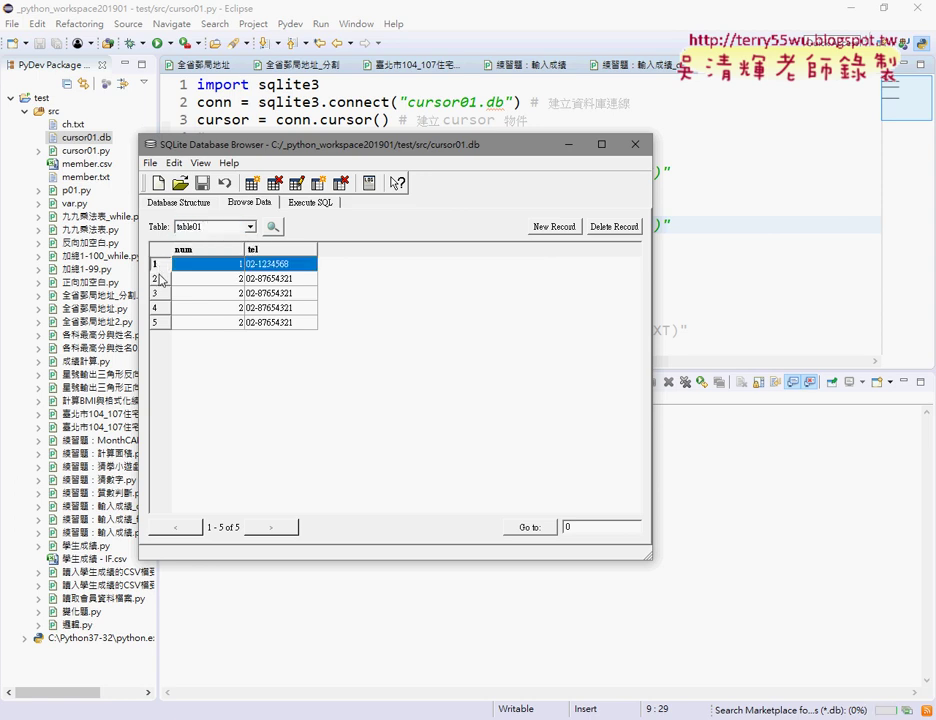
left_click(158, 279)
left_click(157, 293)
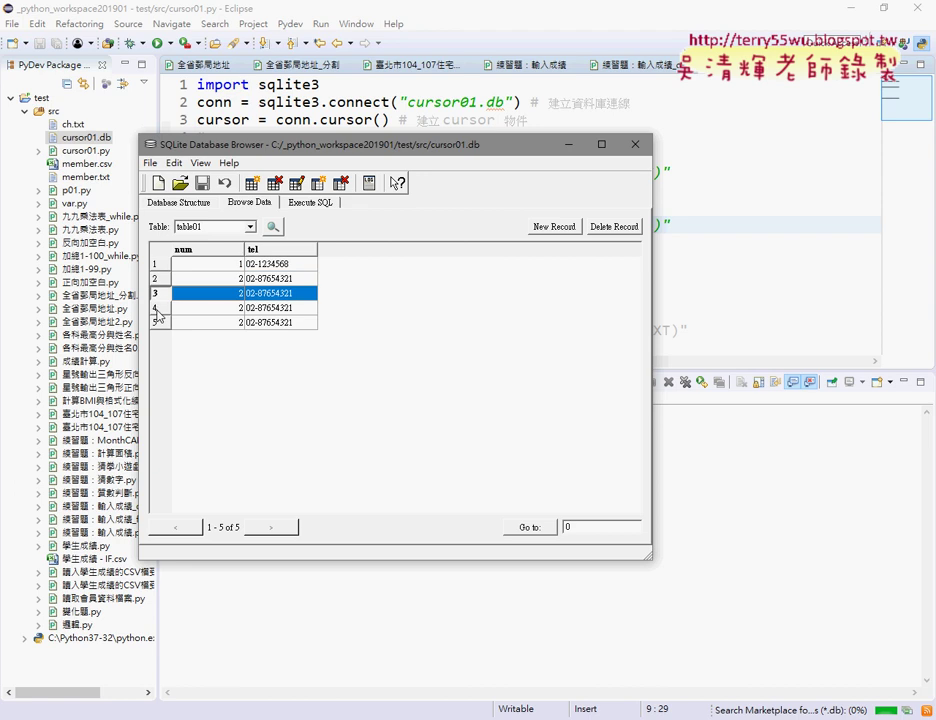
left_click(156, 308)
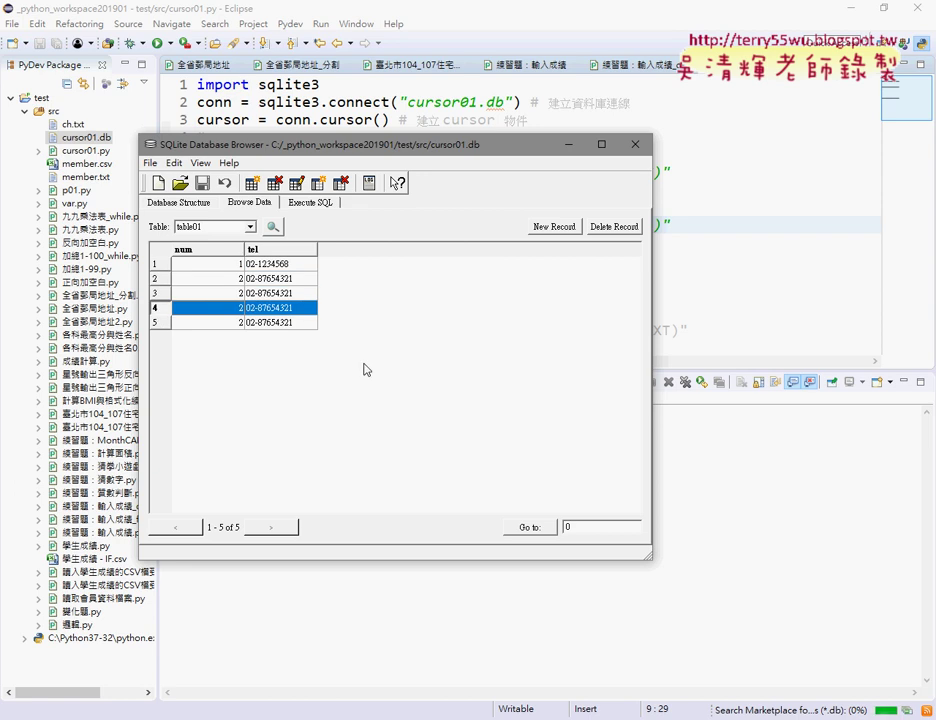
left_click(227, 250)
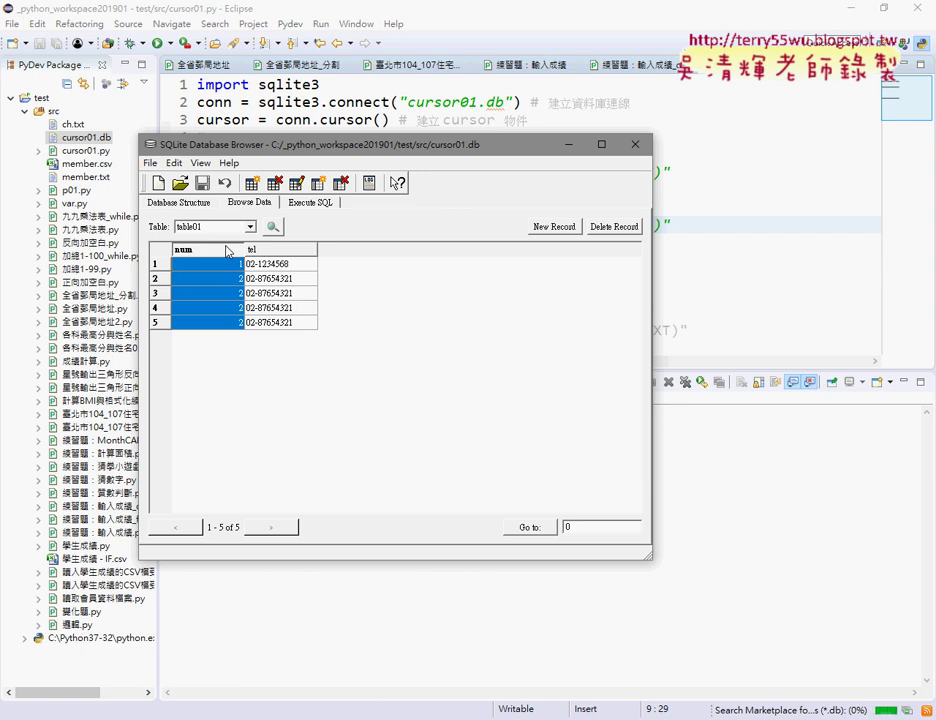
left_click(236, 293)
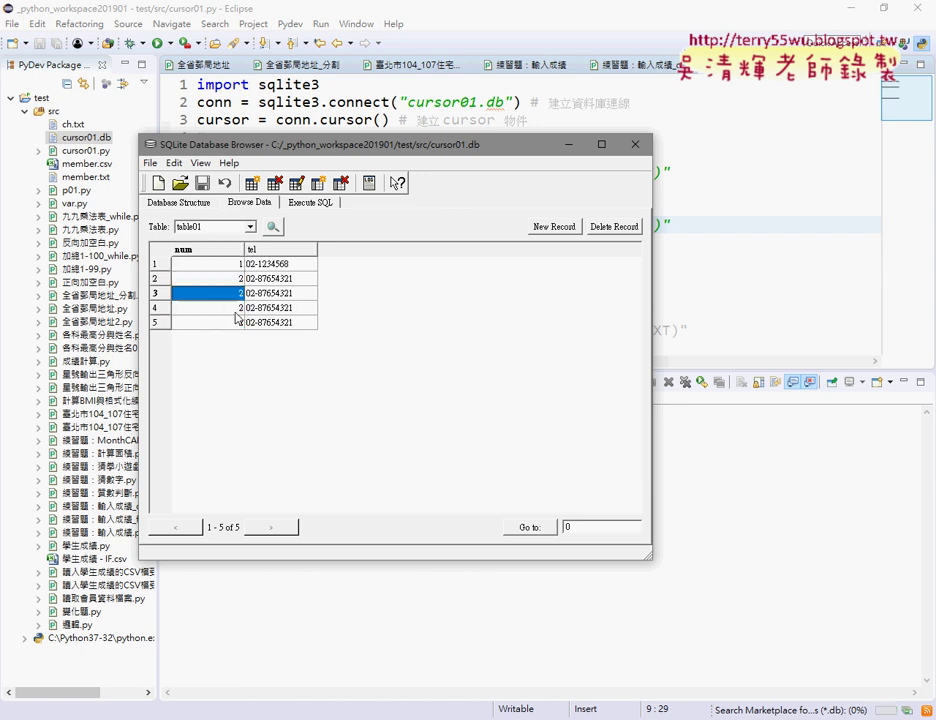
left_click(232, 306)
left_click(237, 324)
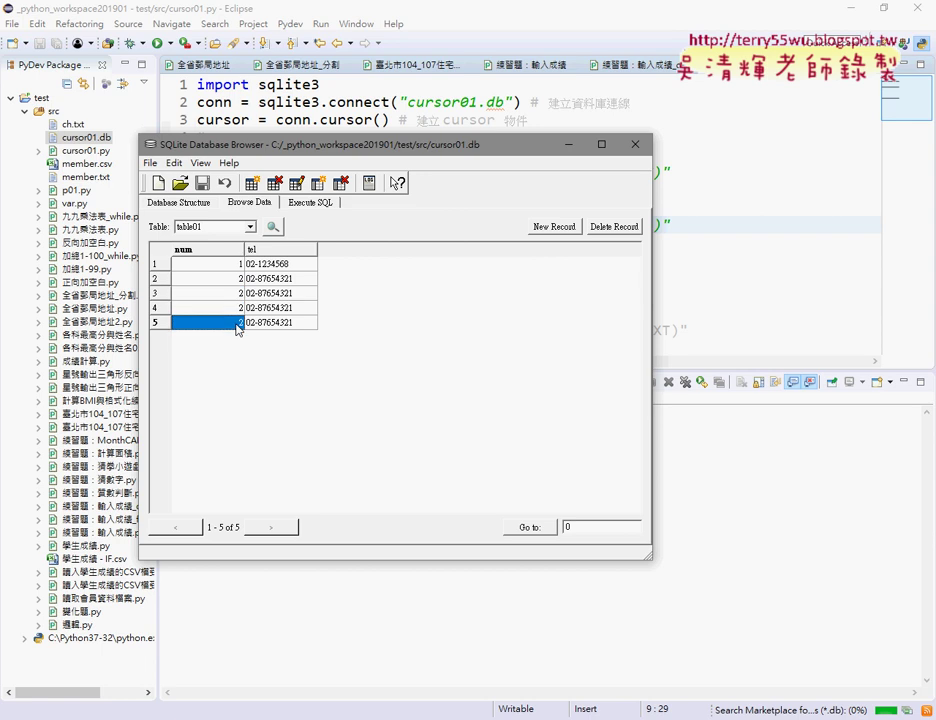
left_click(670, 225)
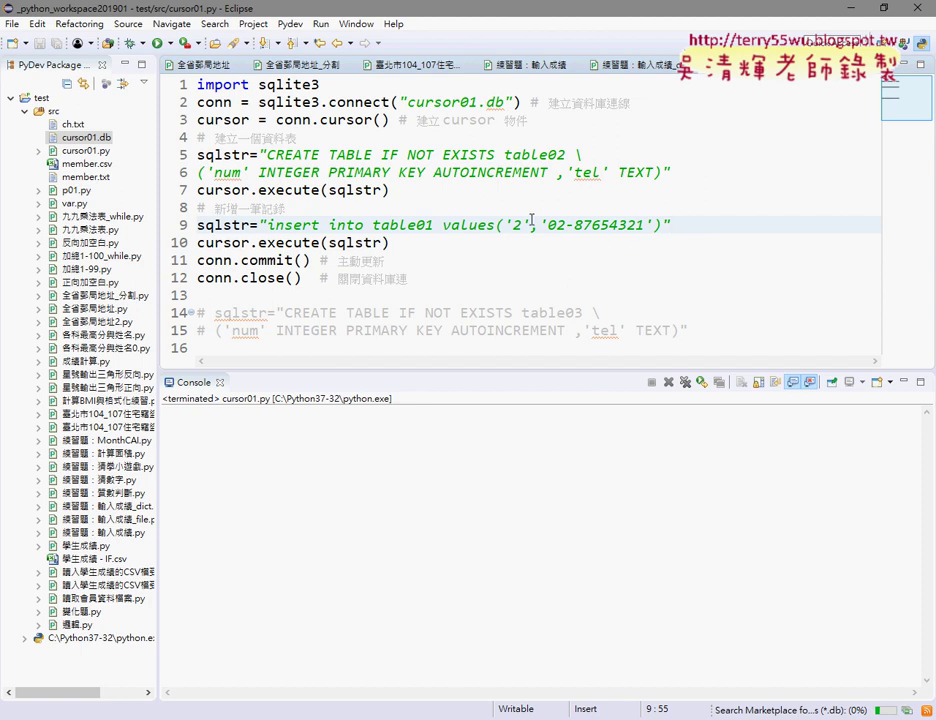
Highlight the inserted '2' on line 9 and num and AUTOINCREMENT on line 6 of cursor01.py
left_click_drag(534, 225, 507, 223)
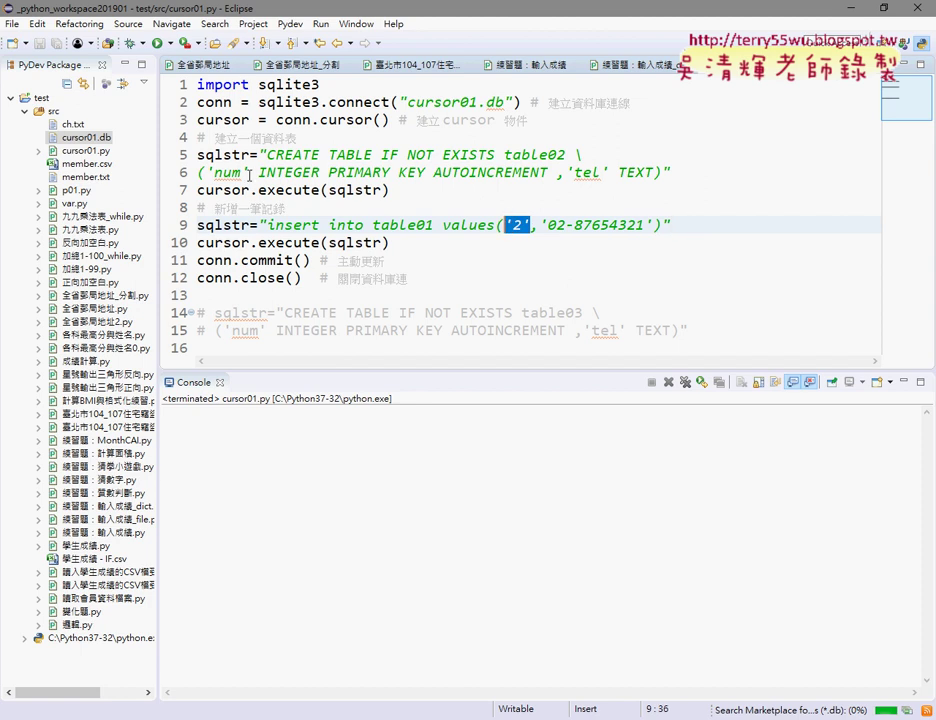
left_click_drag(248, 172, 206, 172)
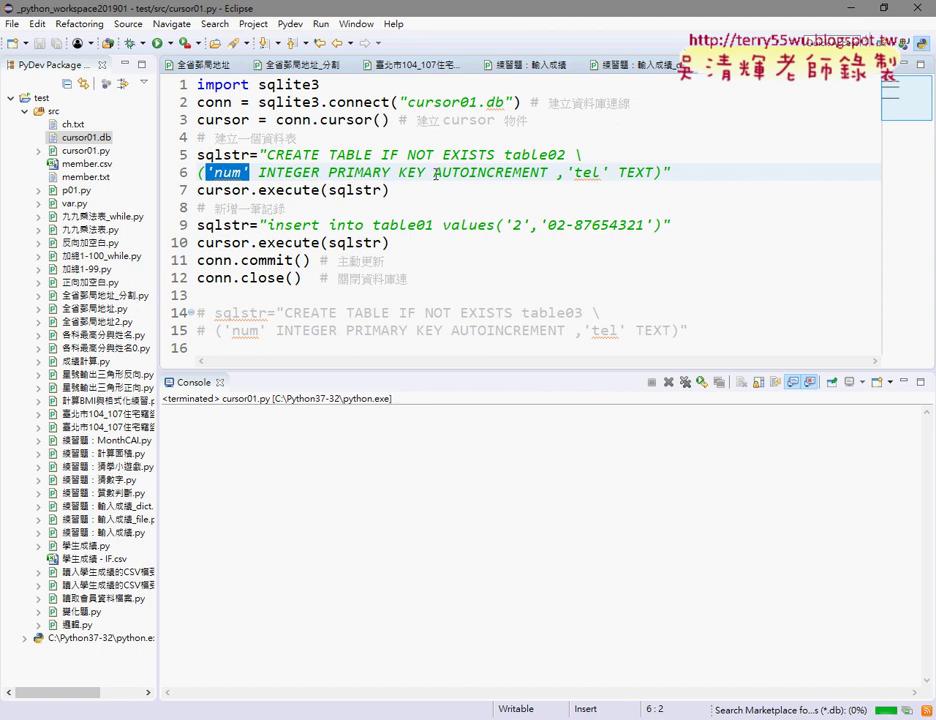
left_click_drag(435, 173, 548, 172)
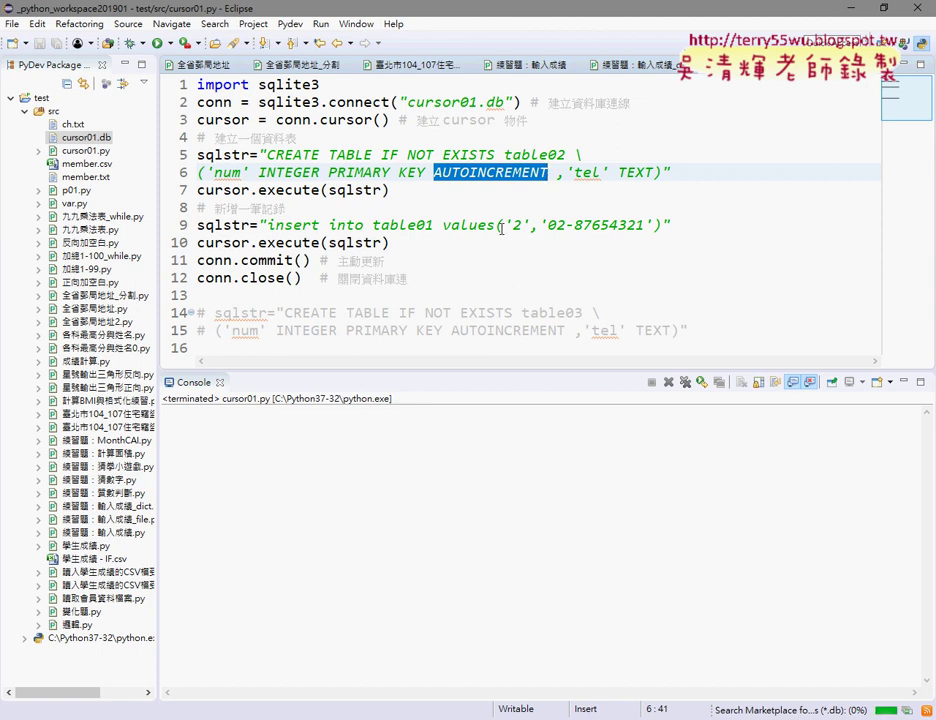
left_click_drag(537, 224, 504, 224)
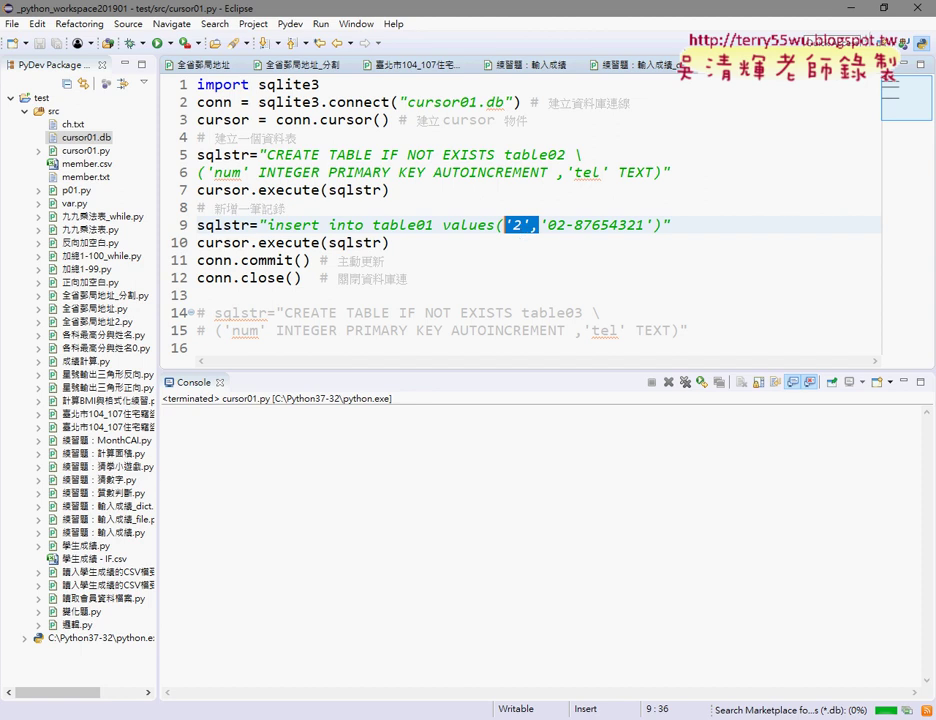
key("alt+Tab")
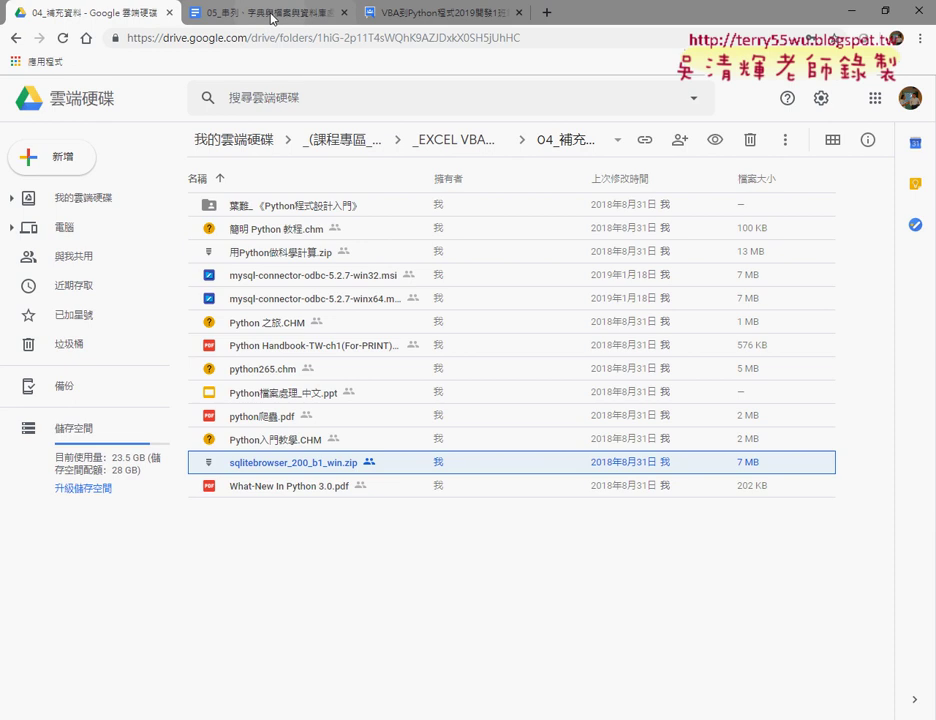
In the lesson notes, select the plain code listing from import sqlite3 to conn.close()
left_click(240, 12)
scroll(428, 268, "up", 2)
scroll(428, 268, "up", 2)
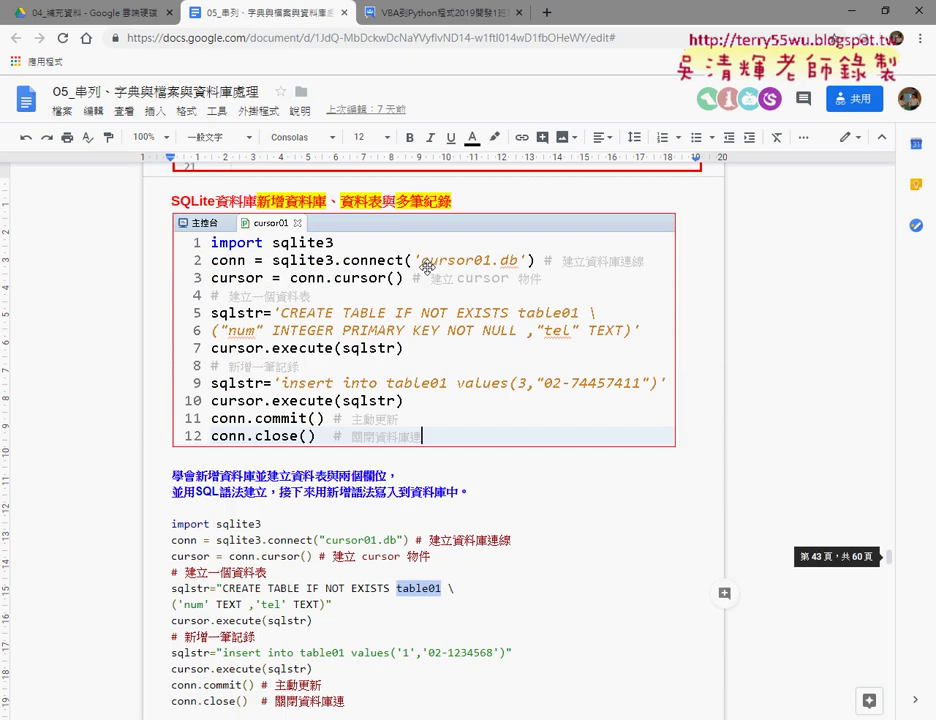
scroll(428, 268, "up", 3)
scroll(343, 532, "down", 2)
scroll(343, 532, "down", 2)
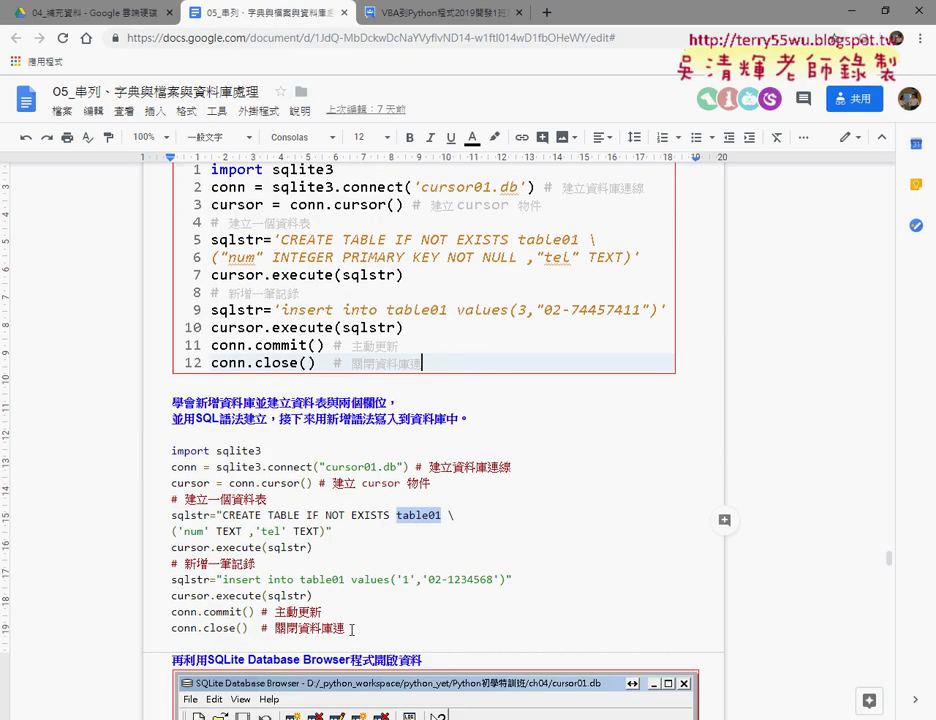
left_click_drag(351, 628, 137, 458)
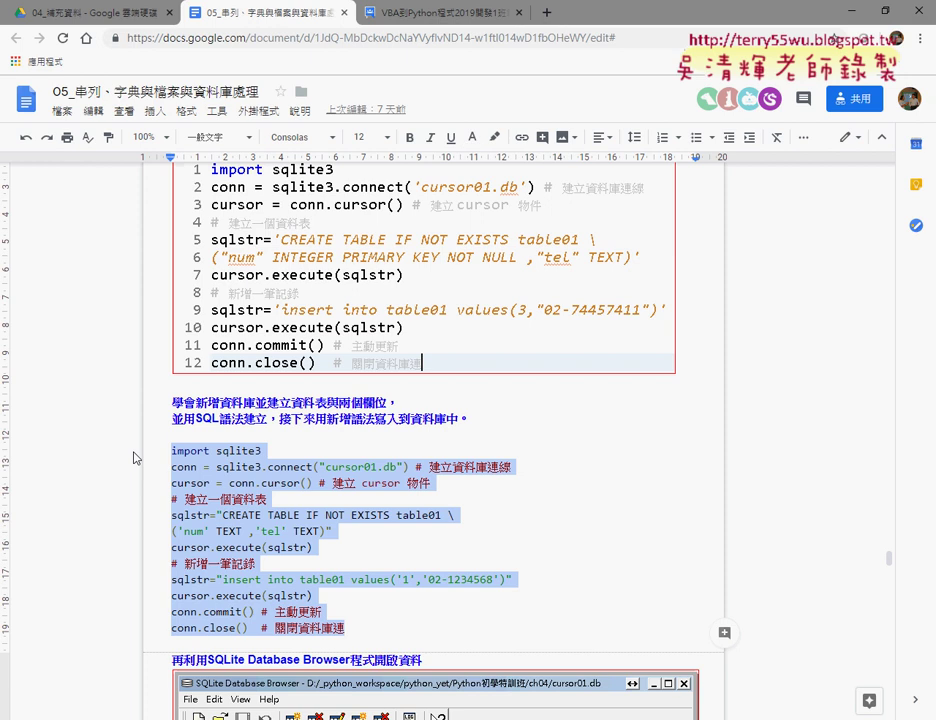